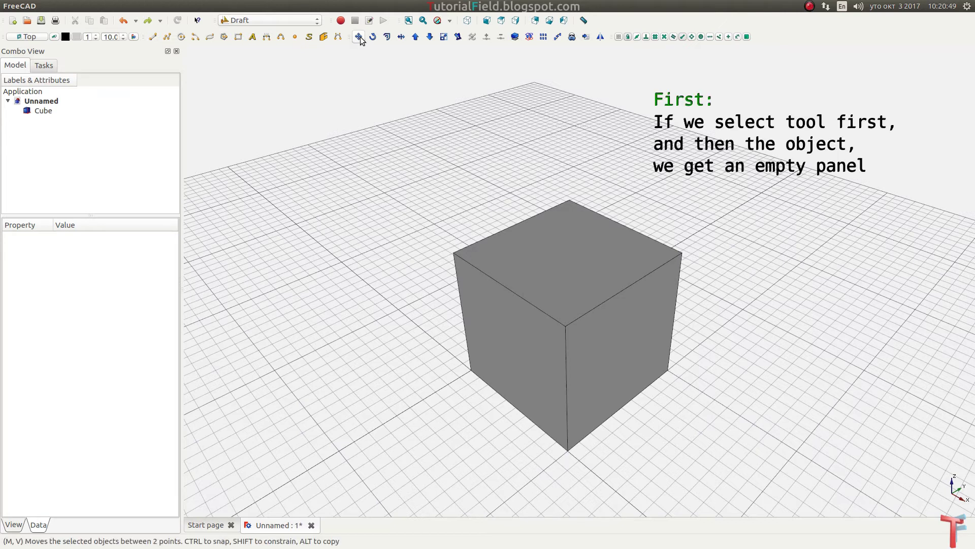
# Draft Move the cube, picked after starting the tool, from its lower corner to a spot farther back
pyautogui.click(359, 38)
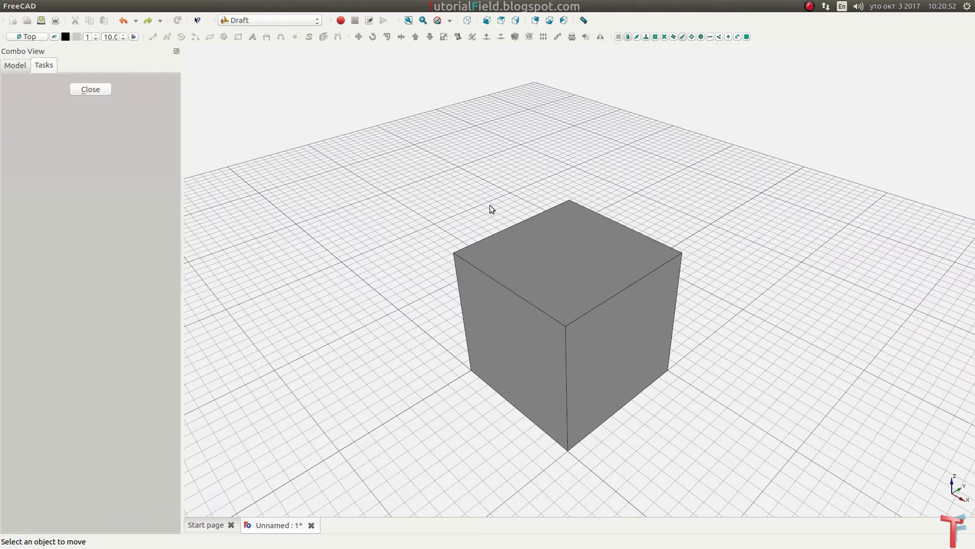
pyautogui.click(554, 269)
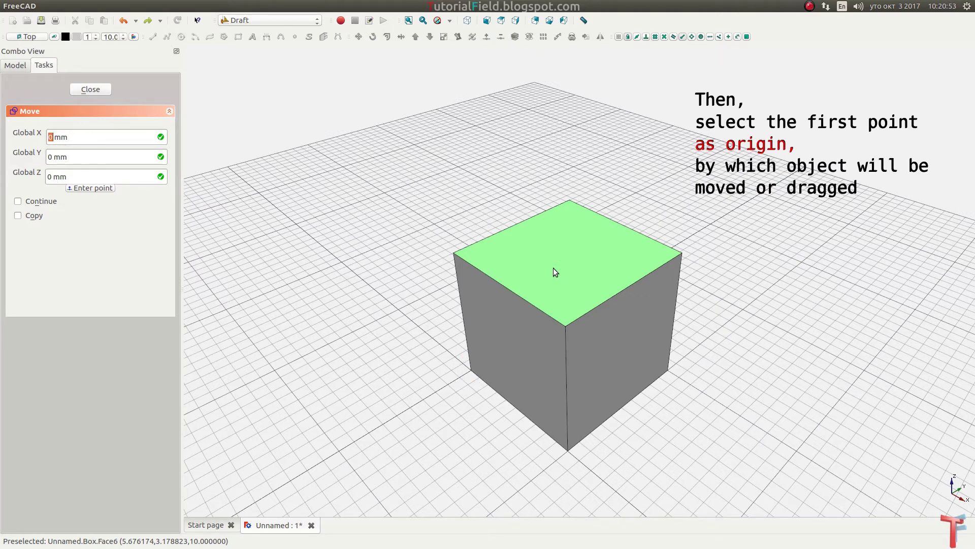
pyautogui.click(472, 373)
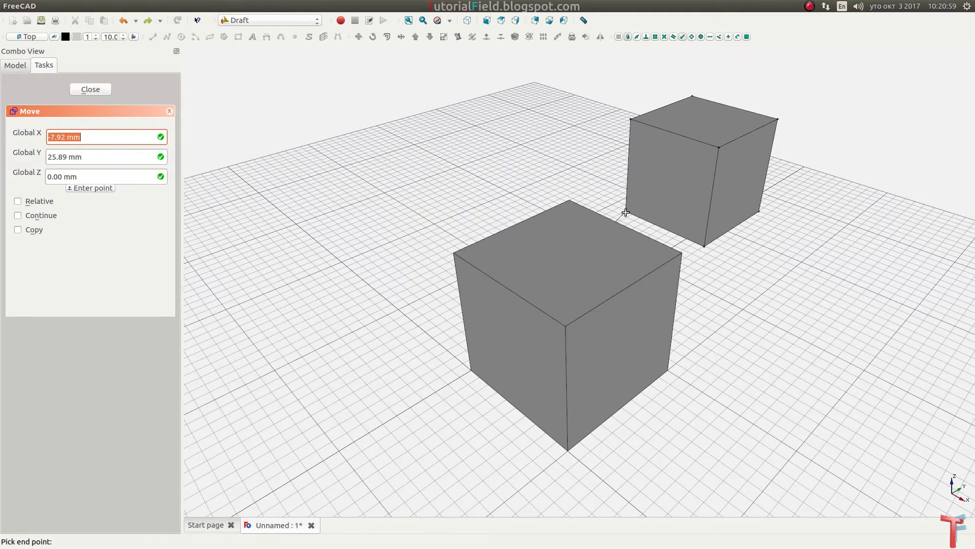
pyautogui.click(626, 213)
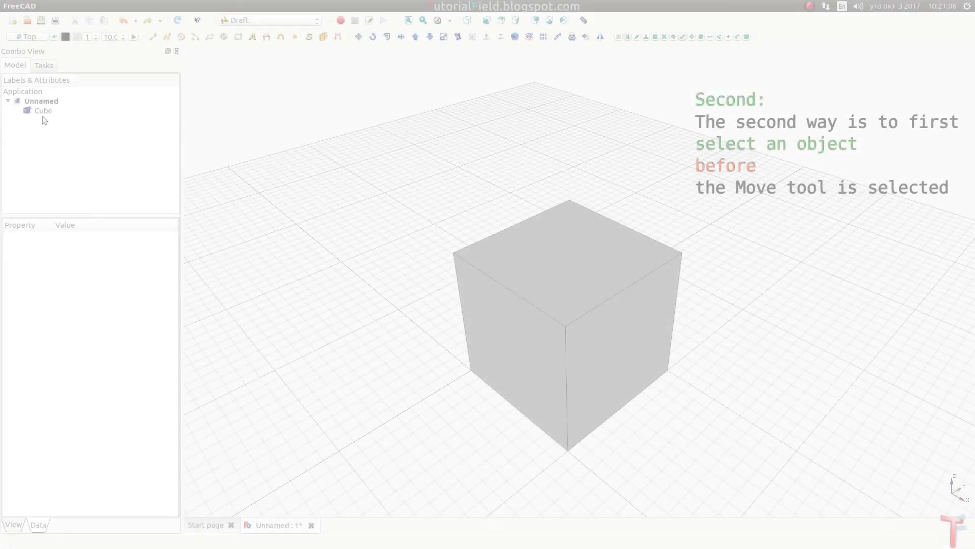
# With Cube preselected in the tree, Draft Move it from its corner to a point farther back
pyautogui.click(39, 111)
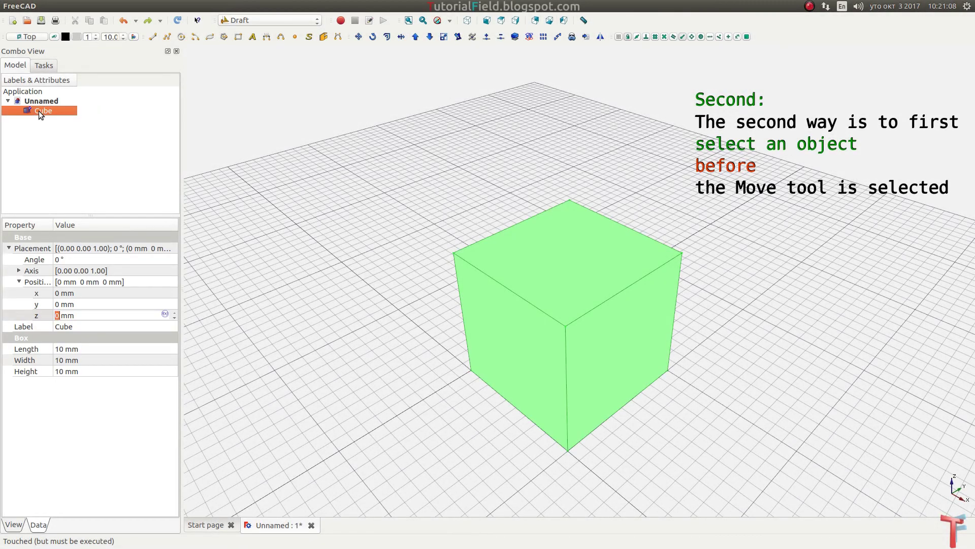
pyautogui.click(359, 37)
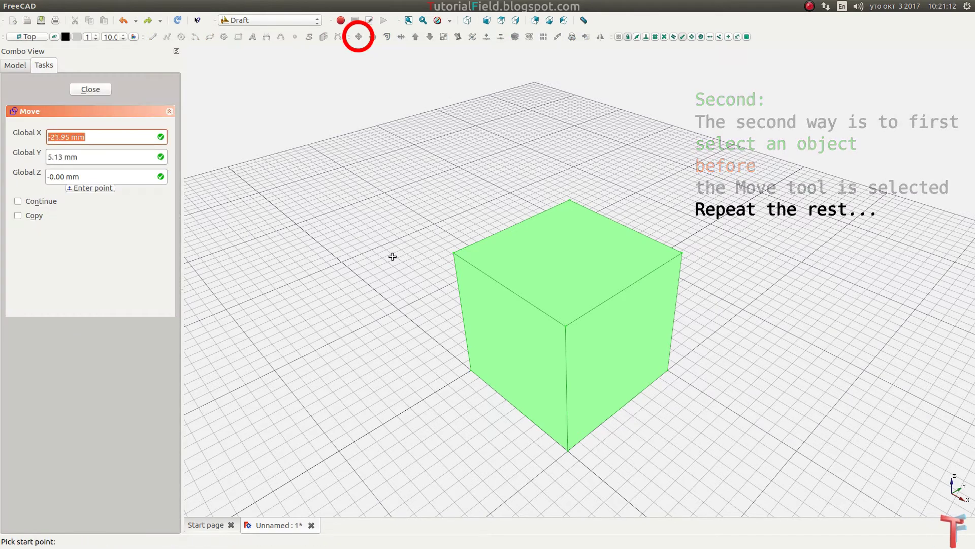
pyautogui.click(469, 371)
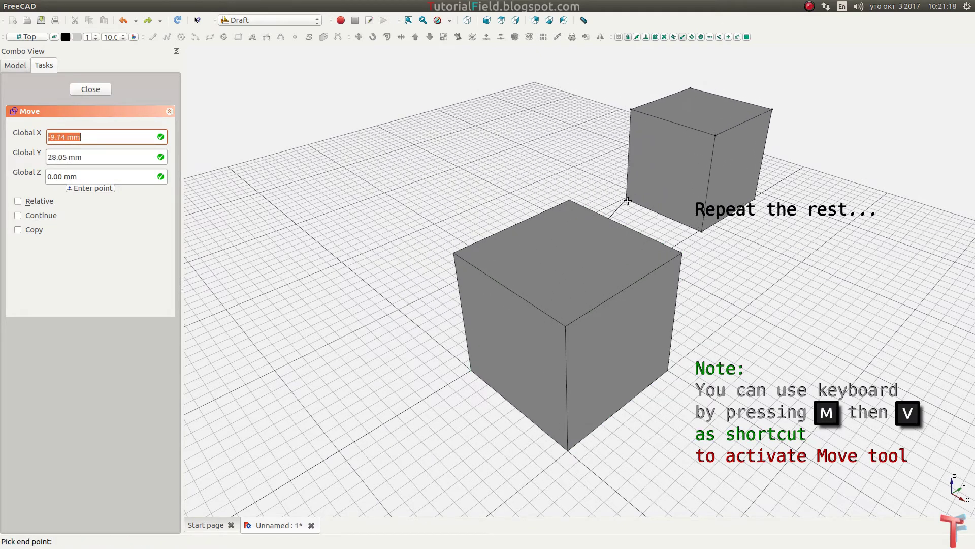
pyautogui.click(642, 215)
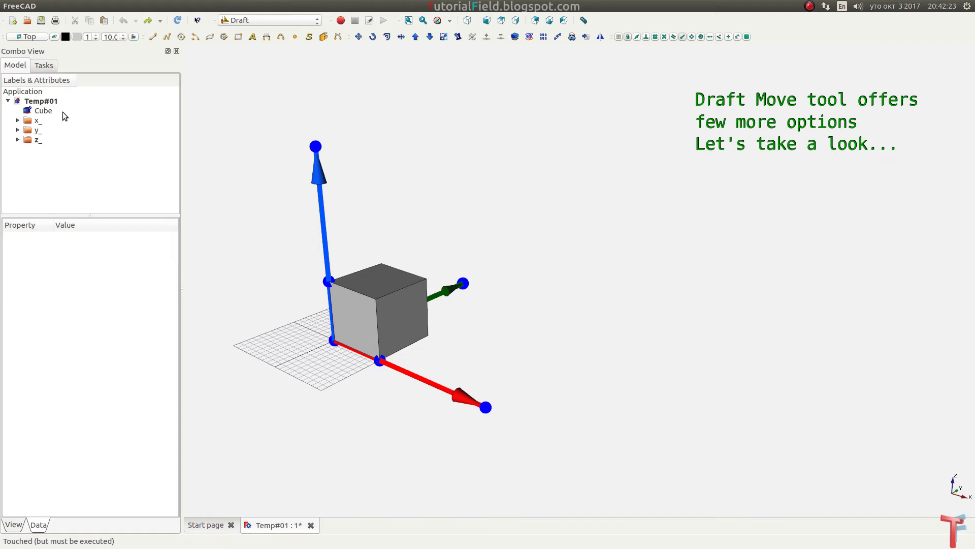
# Move Cube from its origin vertex 10 mm along the X-constrained axis to 10, 0, 0
pyautogui.click(62, 111)
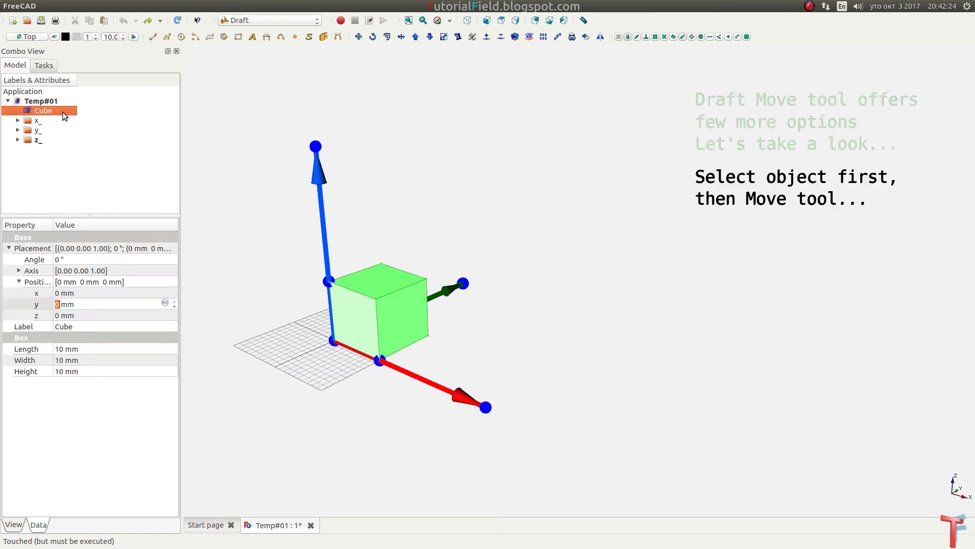
pyautogui.click(359, 38)
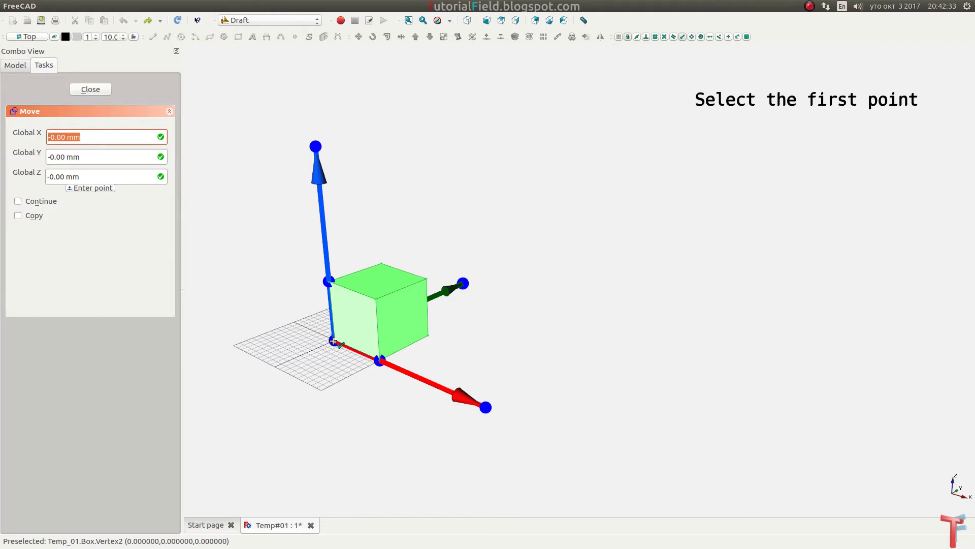
pyautogui.click(333, 341)
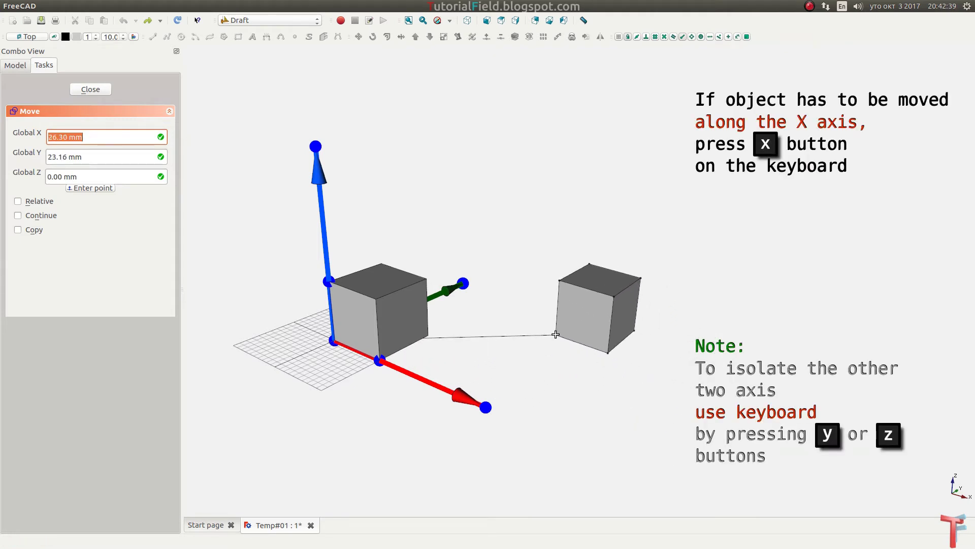
pyautogui.press('x')
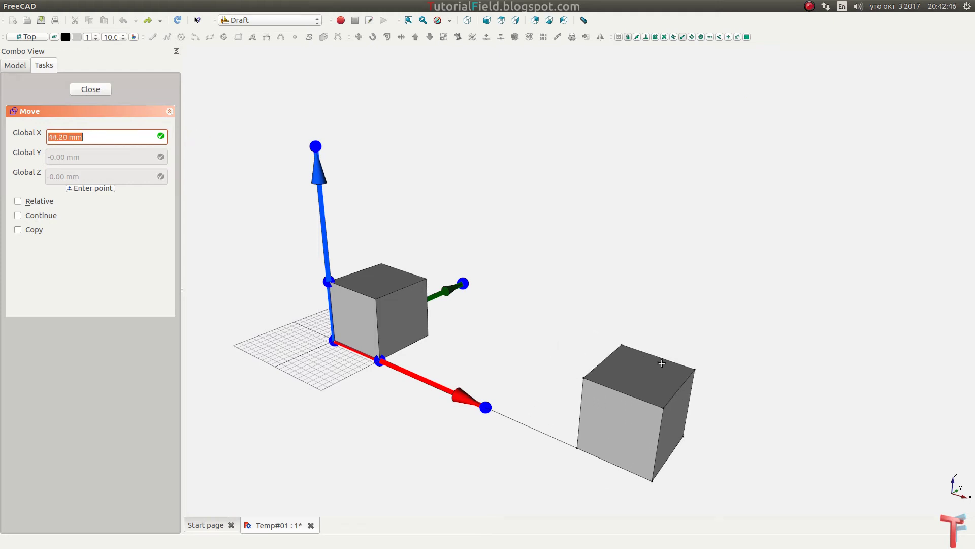
pyautogui.write('10')
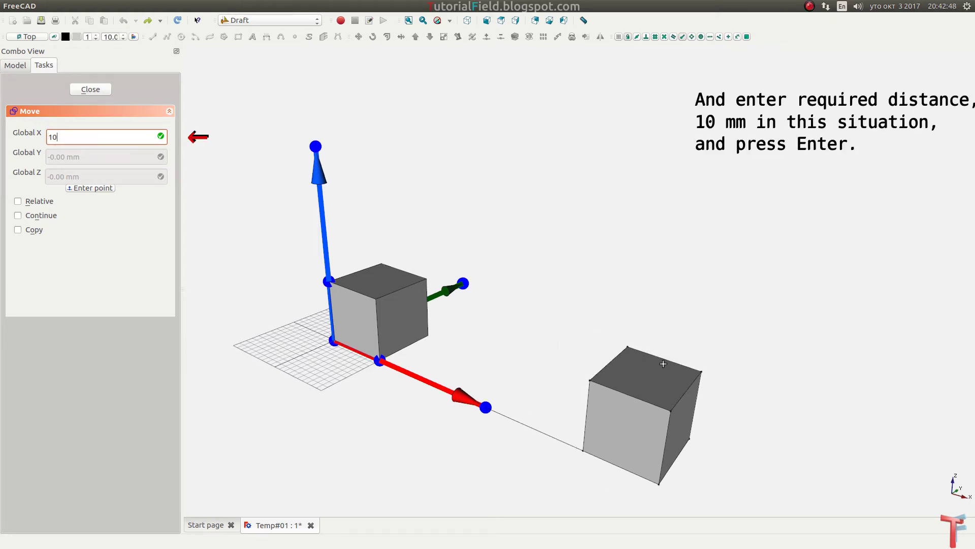
pyautogui.press('Return')
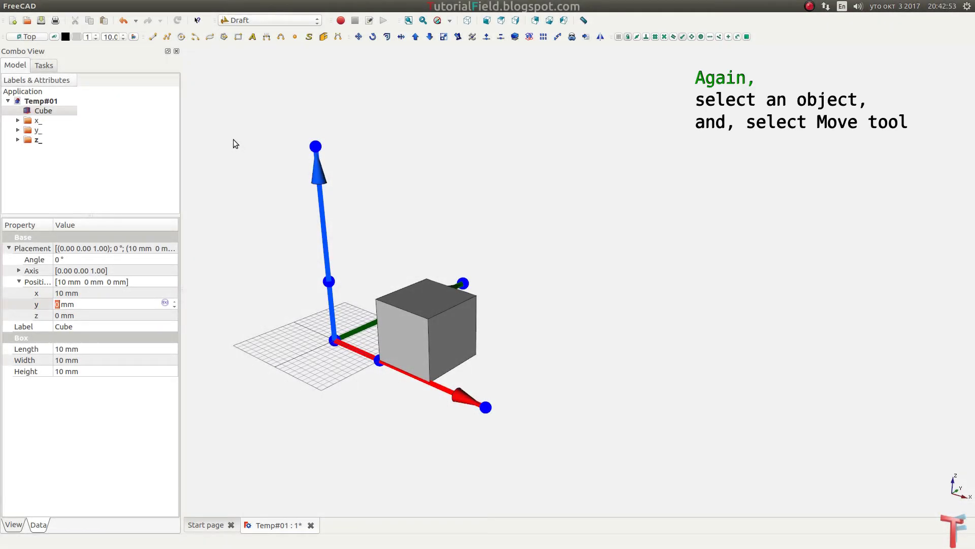
pyautogui.click(65, 111)
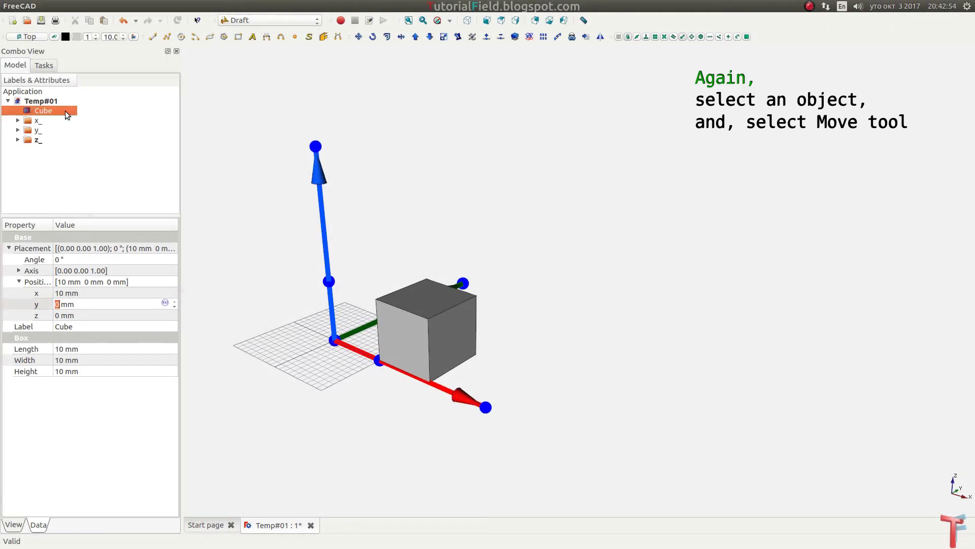
pyautogui.click(359, 37)
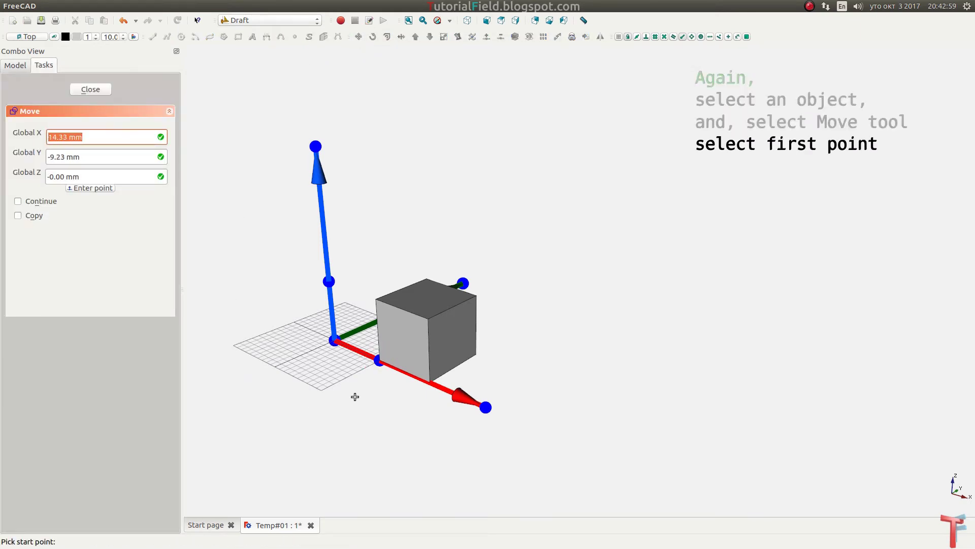
pyautogui.click(379, 361)
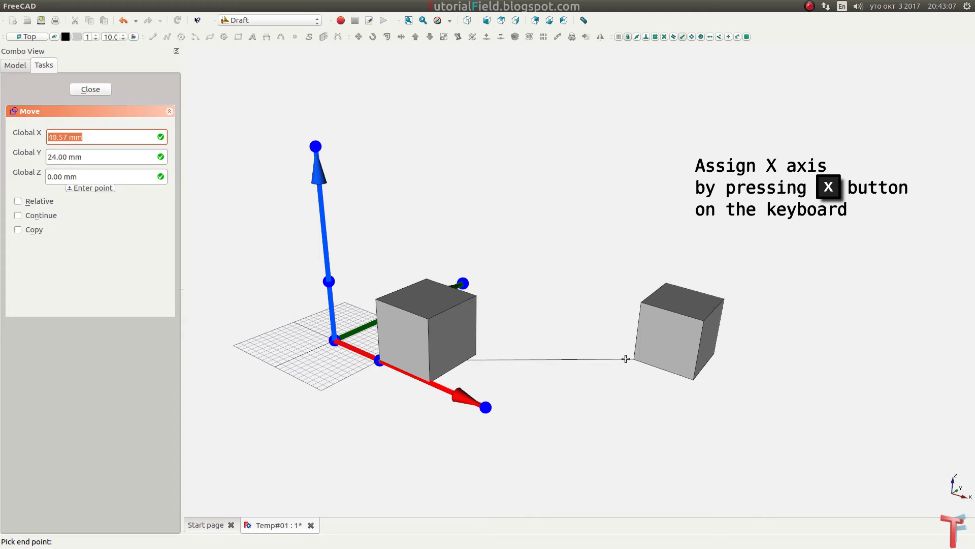
pyautogui.press('x')
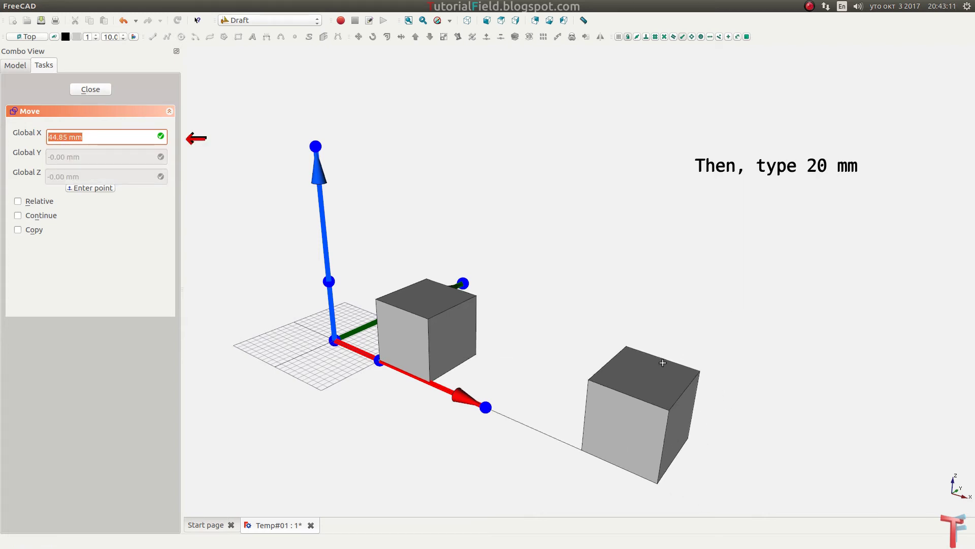
pyautogui.write('20')
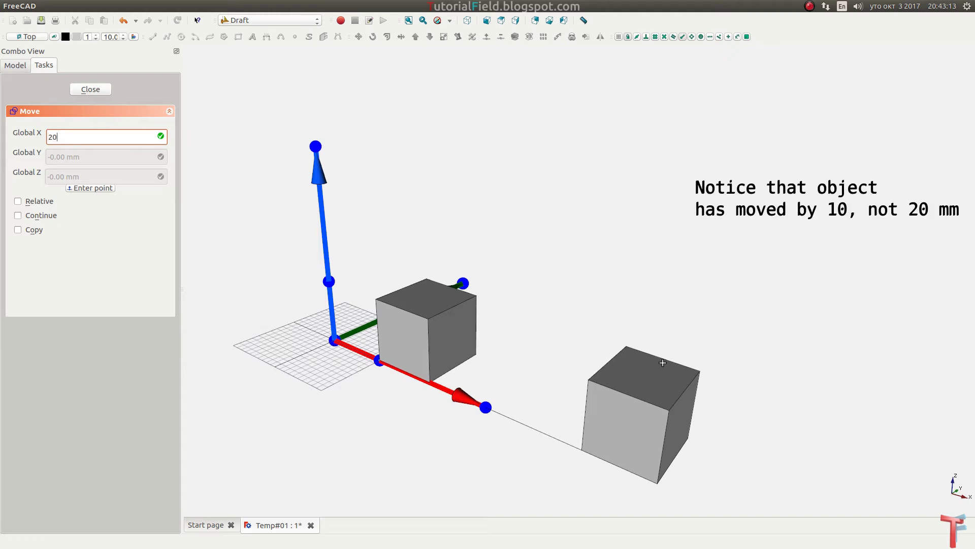
pyautogui.press('Return')
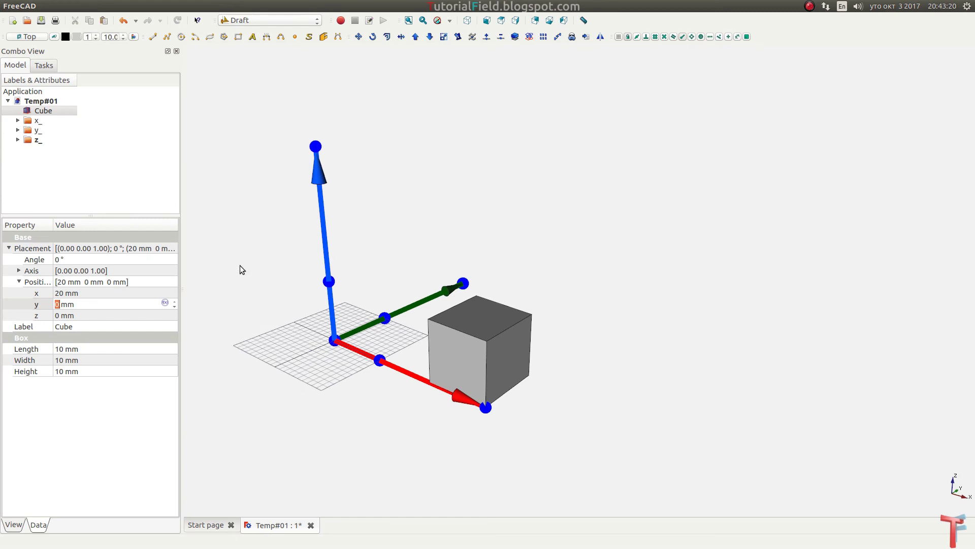
pyautogui.click(121, 22)
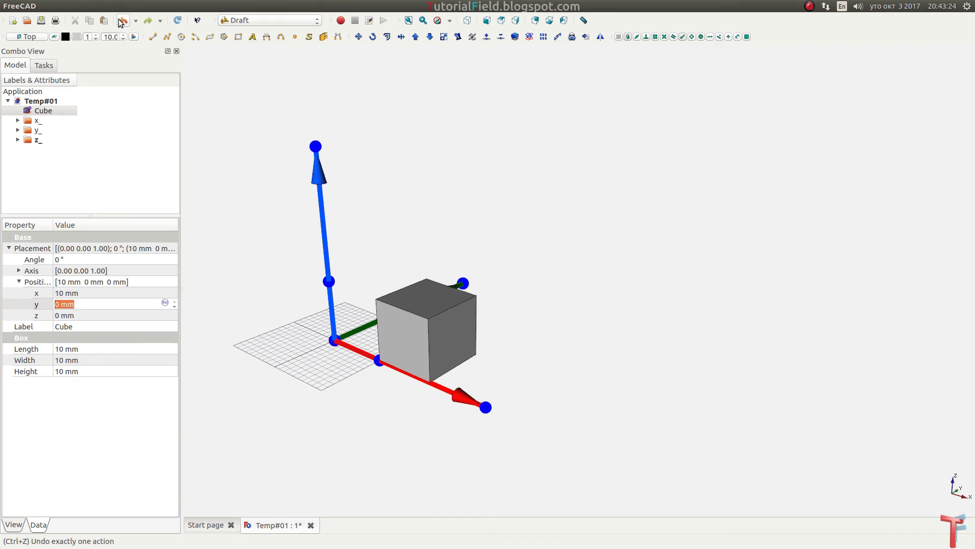
pyautogui.click(66, 111)
# Move the cube a relative 20 mm along X from its bottom corner
pyautogui.click(358, 37)
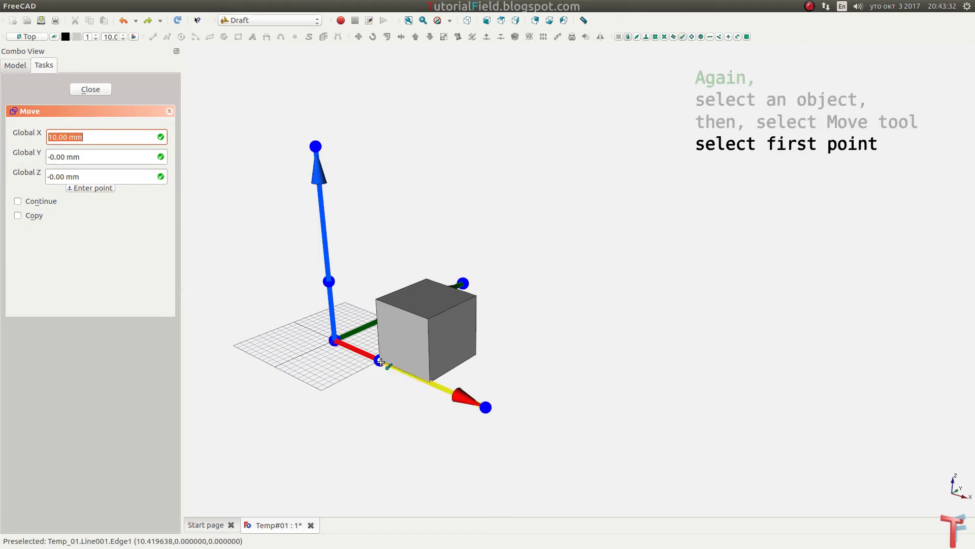
pyautogui.click(380, 361)
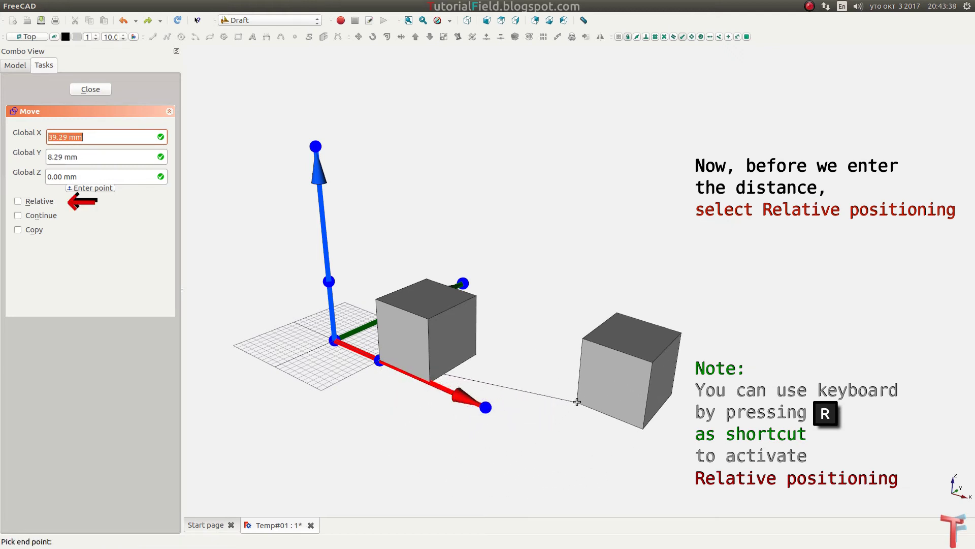
pyautogui.press('r')
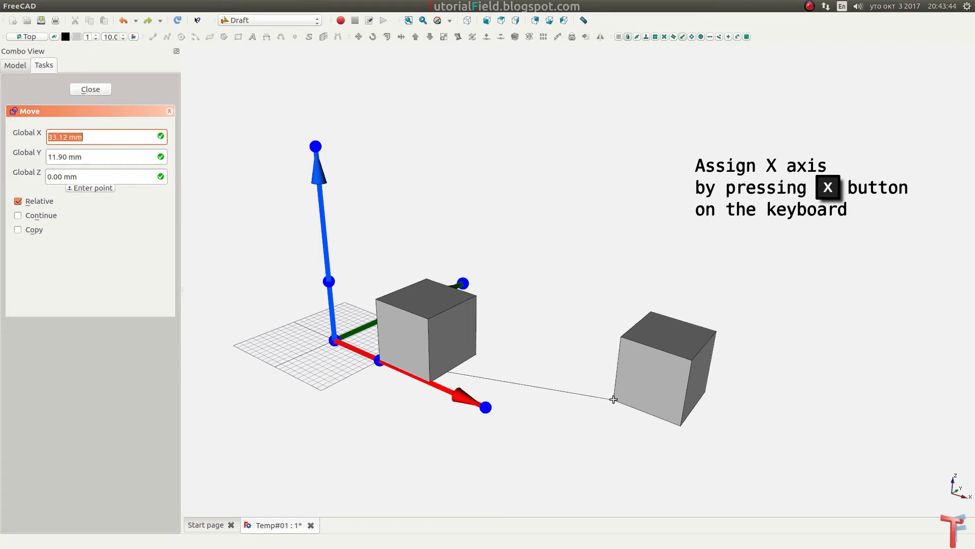
pyautogui.press('x')
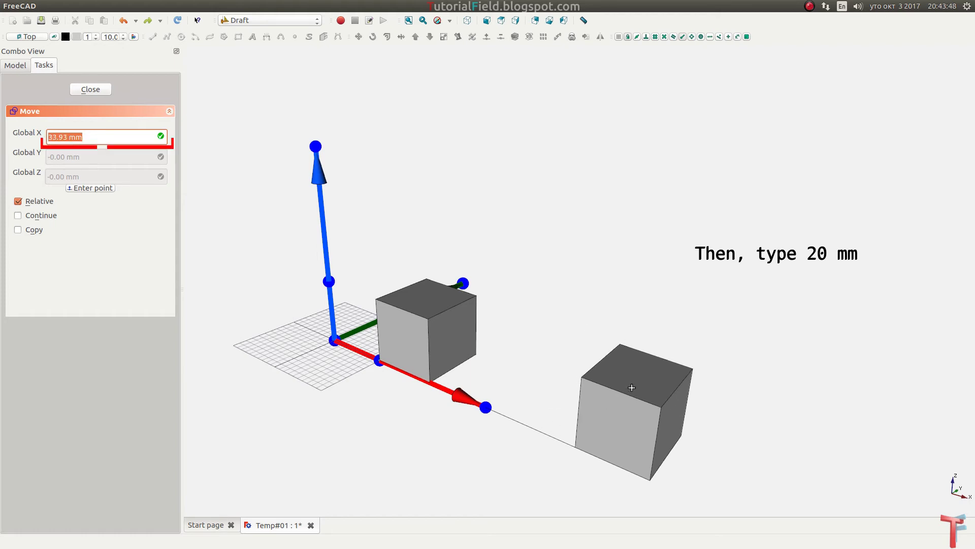
pyautogui.write('20')
pyautogui.press('Return')
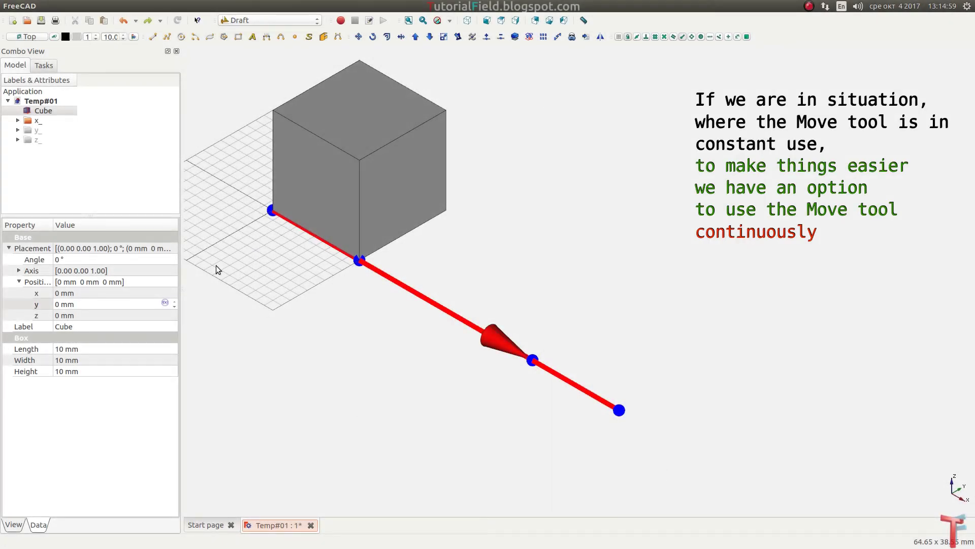
# In two separate moves, bring the cube to the second marked point, then the arrow-tip point
pyautogui.click(41, 112)
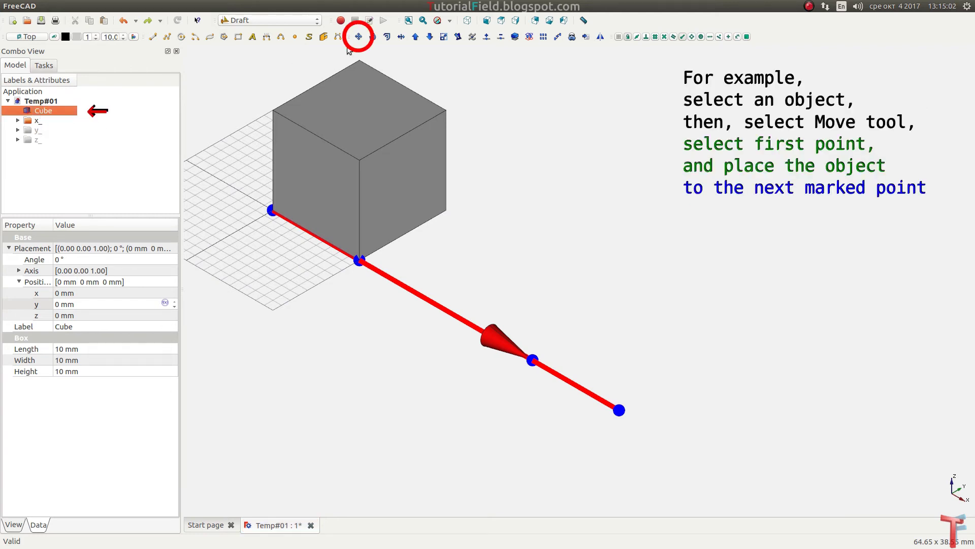
pyautogui.click(359, 37)
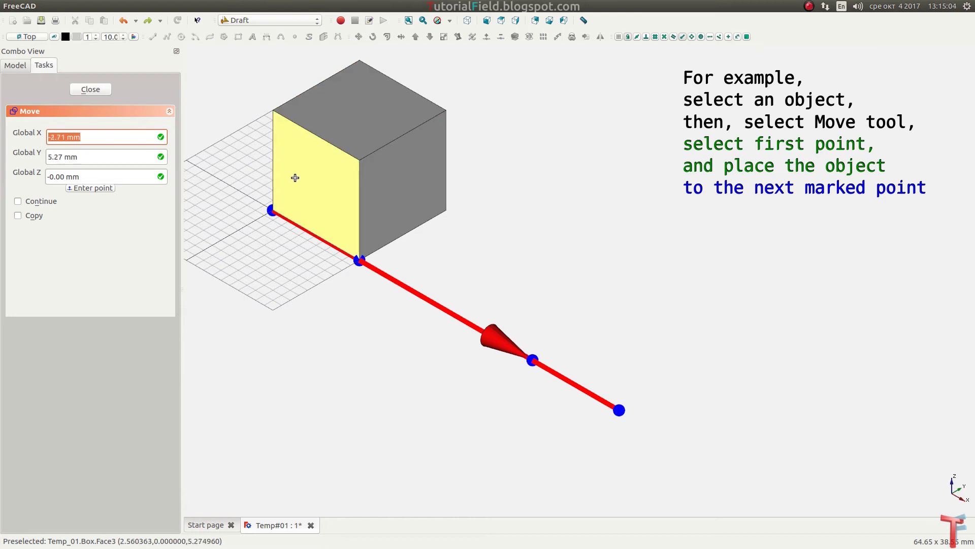
pyautogui.click(273, 210)
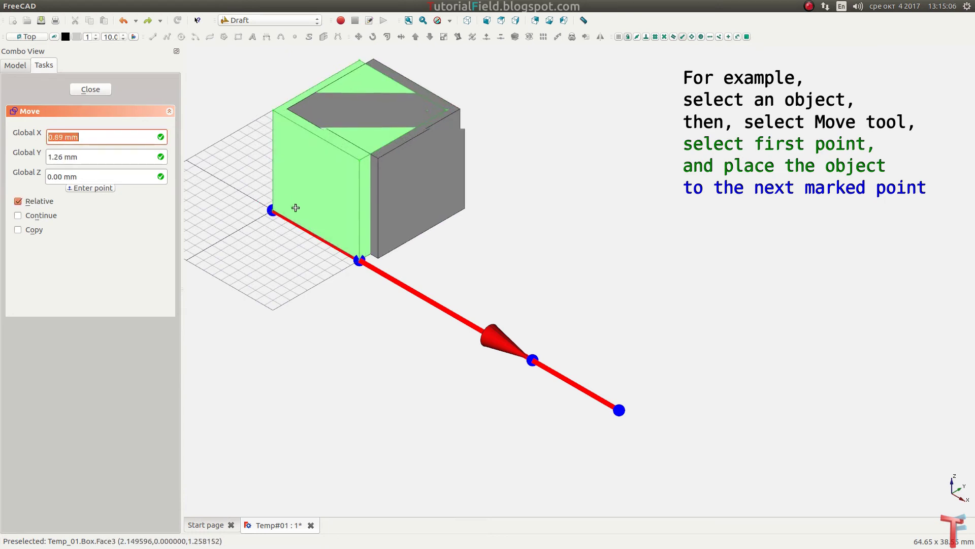
pyautogui.click(358, 259)
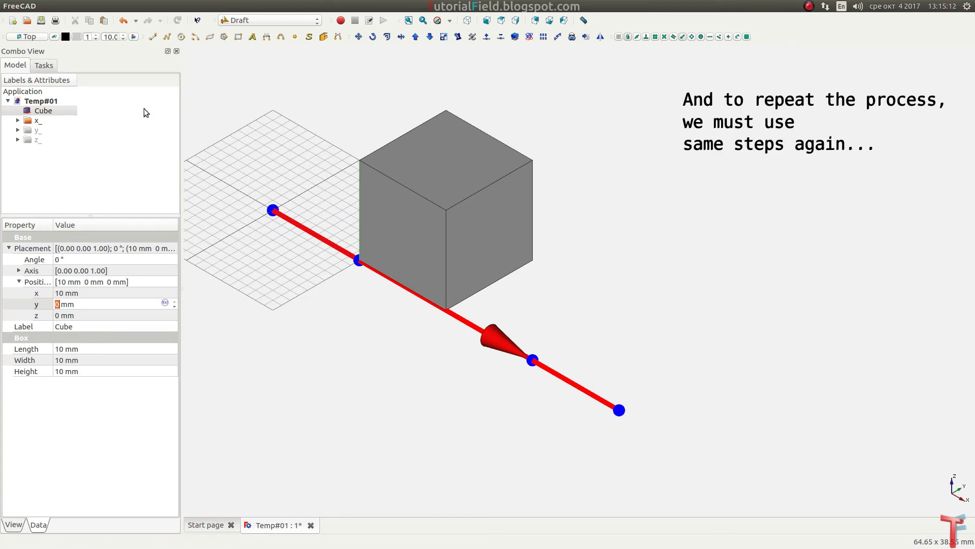
pyautogui.click(70, 112)
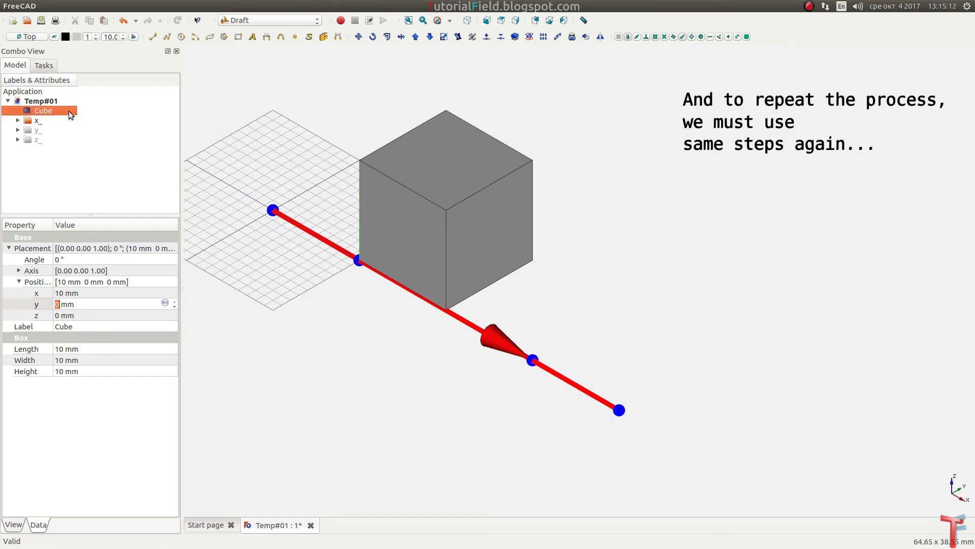
pyautogui.click(358, 37)
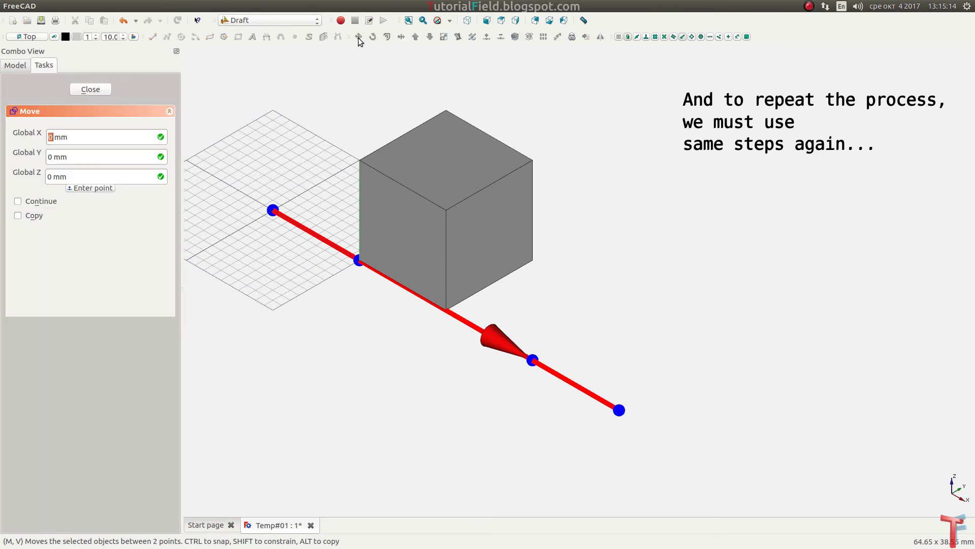
pyautogui.click(358, 259)
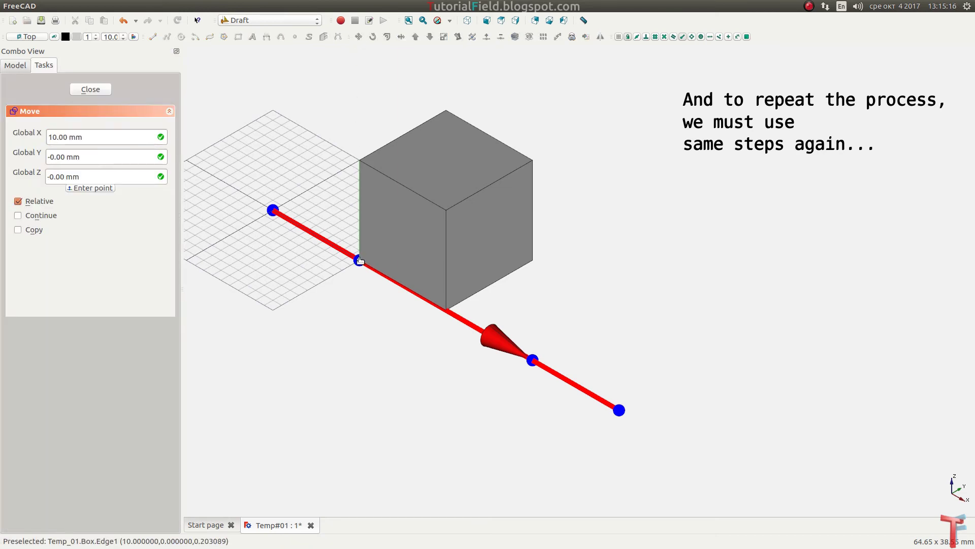
pyautogui.click(531, 359)
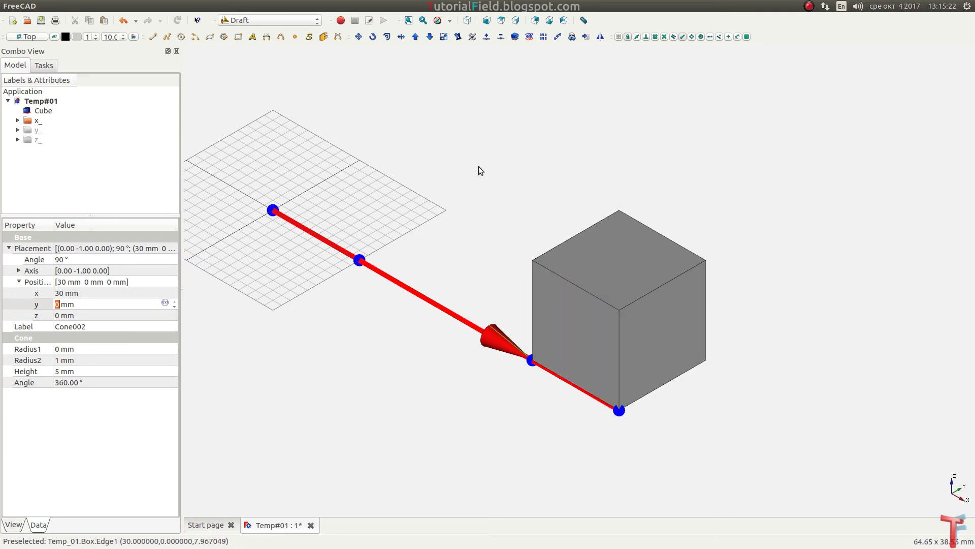
# Turn on Continue and move the cube to the red line's end point
pyautogui.click(68, 111)
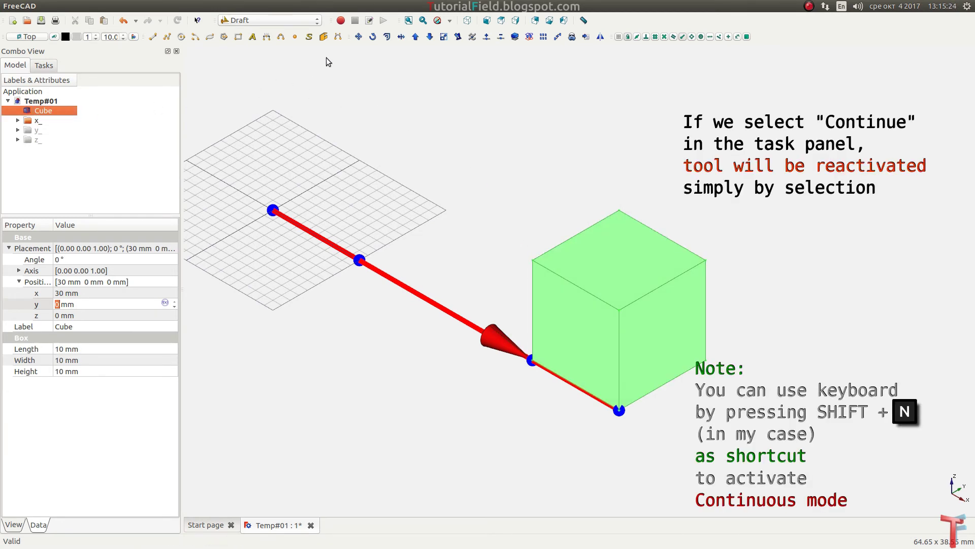
pyautogui.click(359, 37)
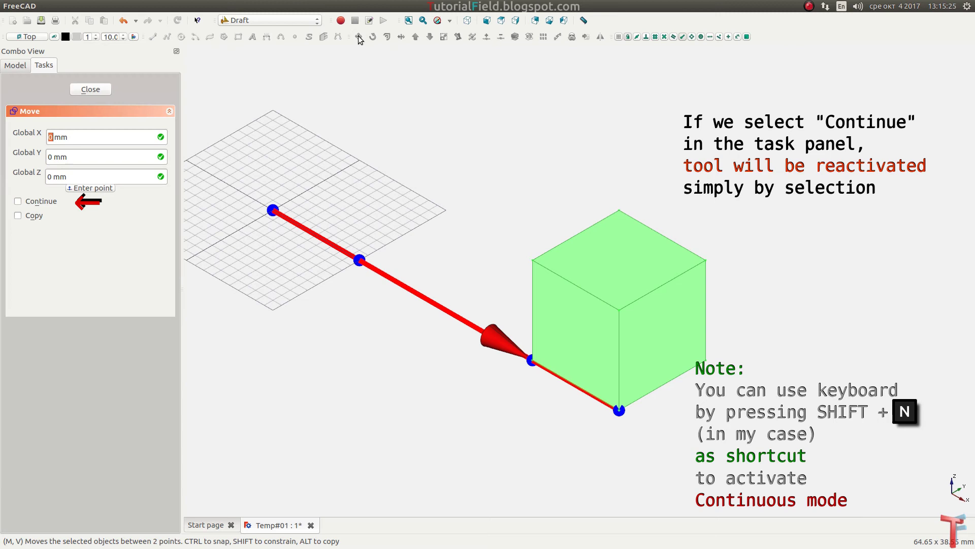
pyautogui.click(18, 201)
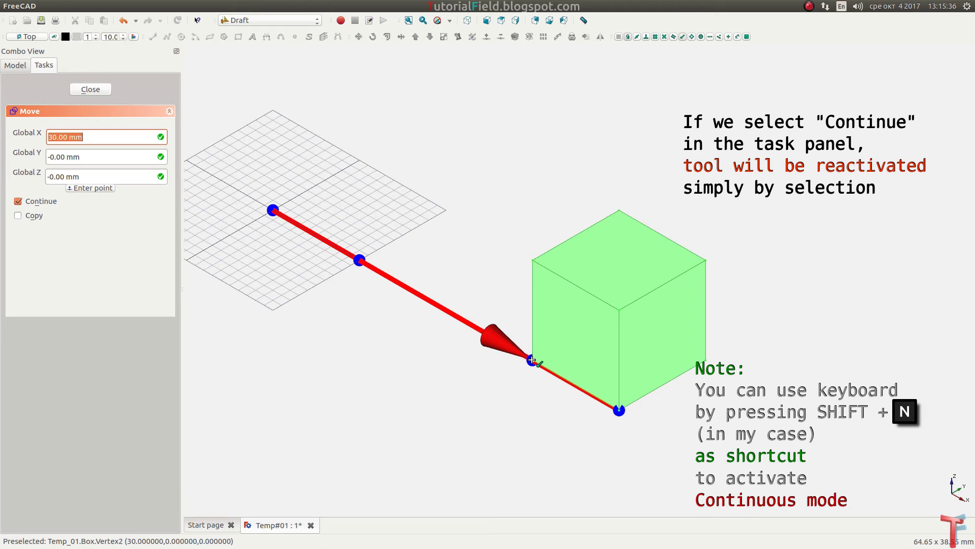
pyautogui.click(531, 360)
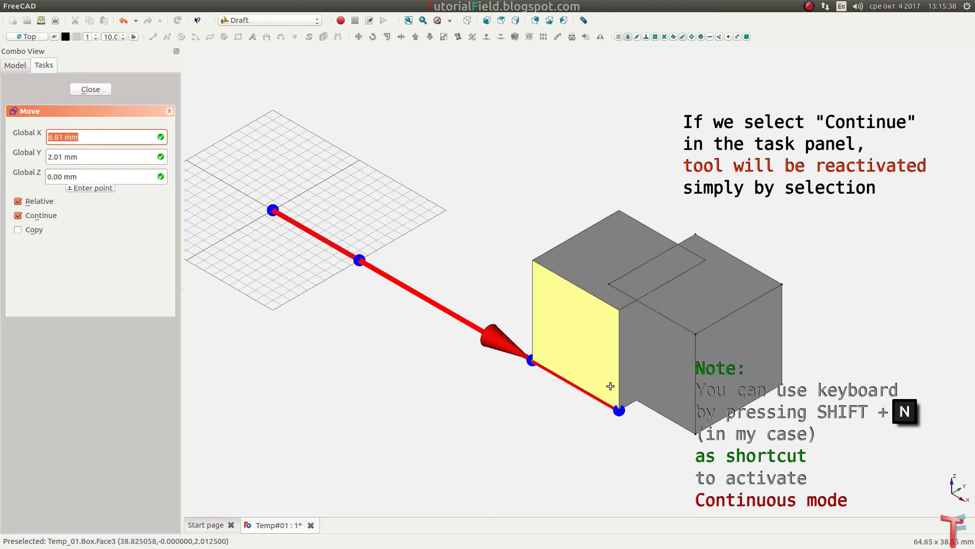
pyautogui.click(618, 408)
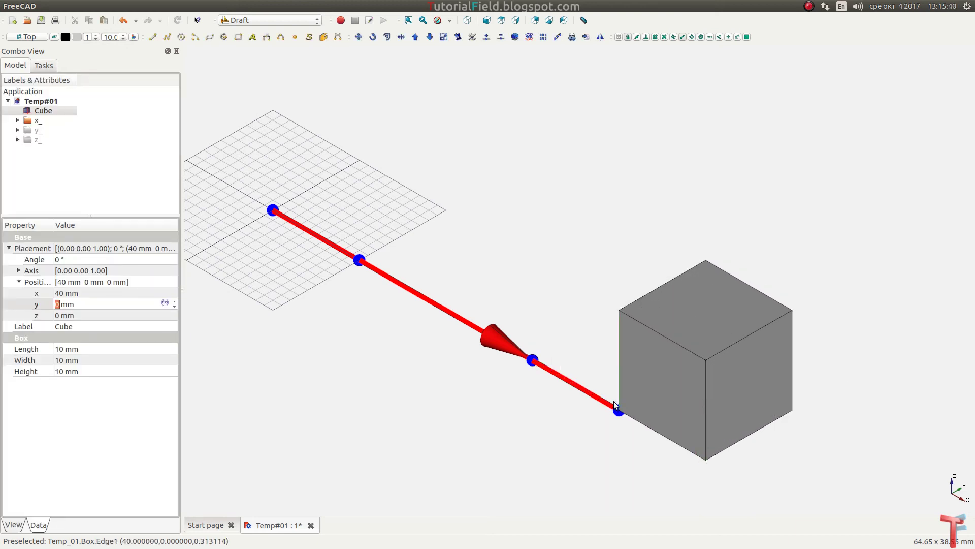
# Step the cube back via the arrow-tip and second marked points to the line's start
pyautogui.click(662, 374)
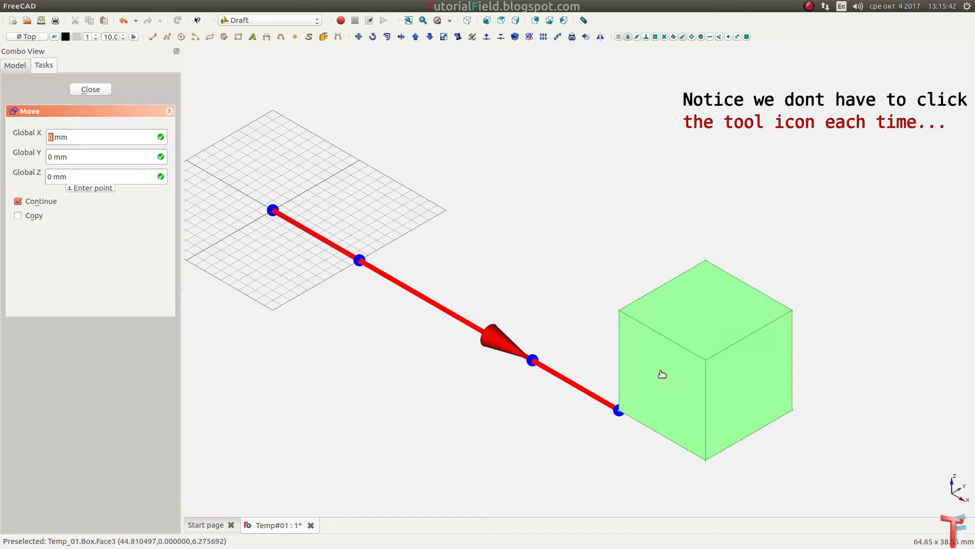
pyautogui.click(618, 411)
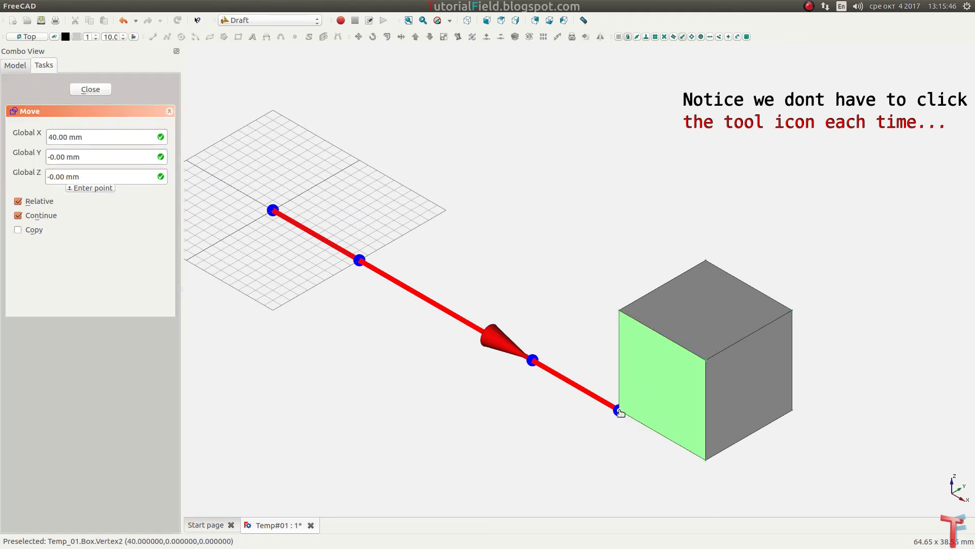
pyautogui.click(534, 359)
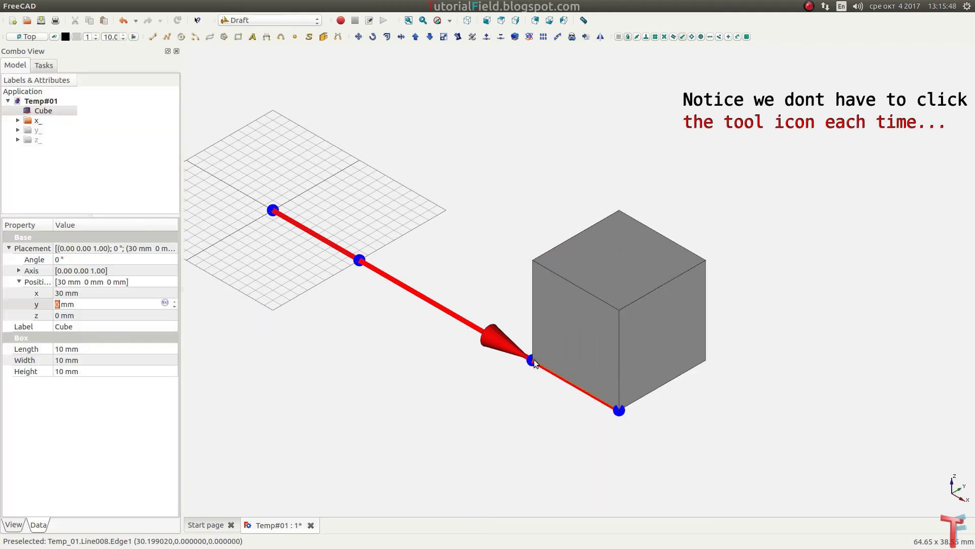
pyautogui.click(572, 336)
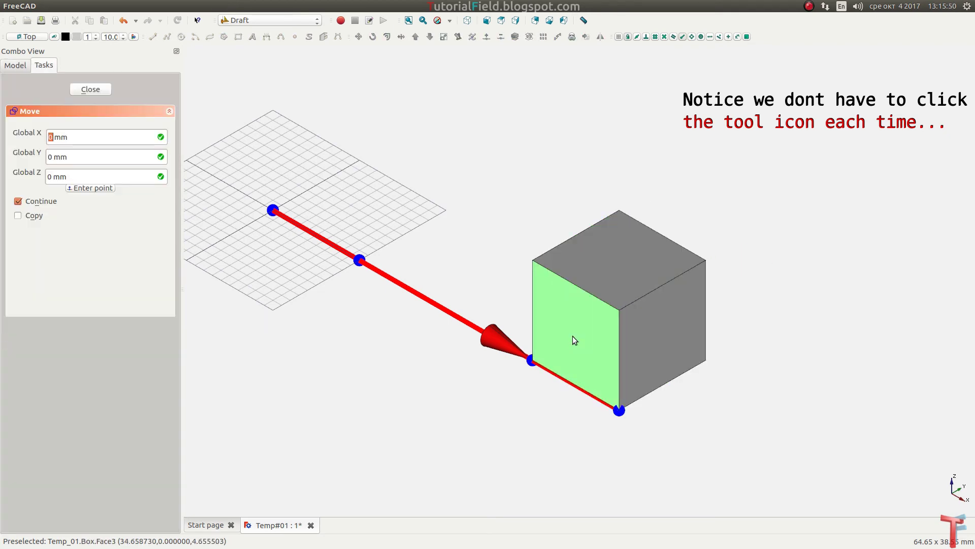
pyautogui.click(533, 360)
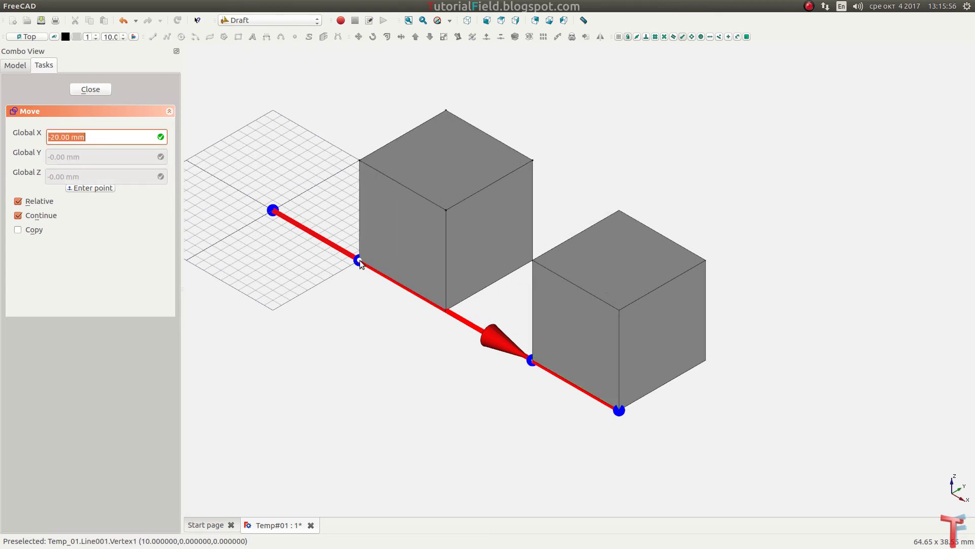
pyautogui.click(358, 260)
pyautogui.click(378, 251)
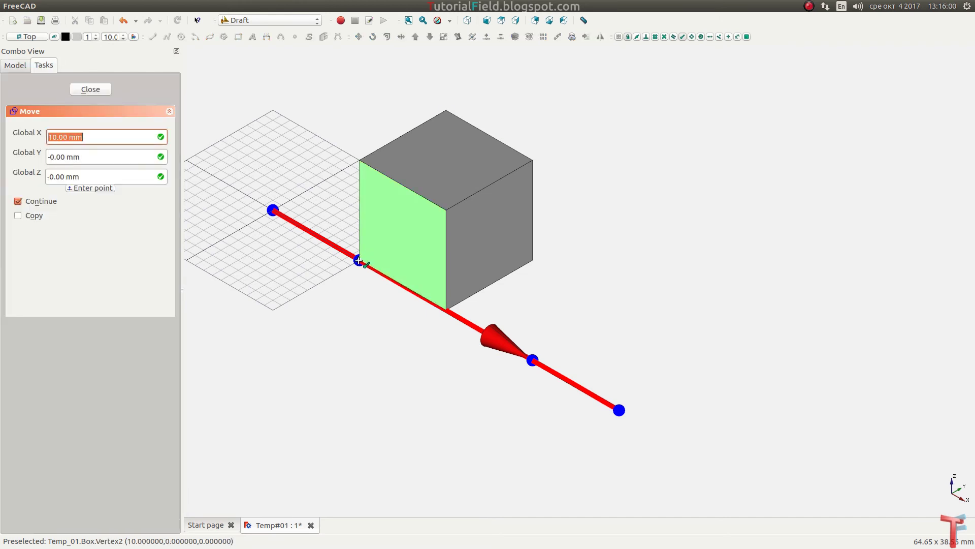
pyautogui.click(360, 260)
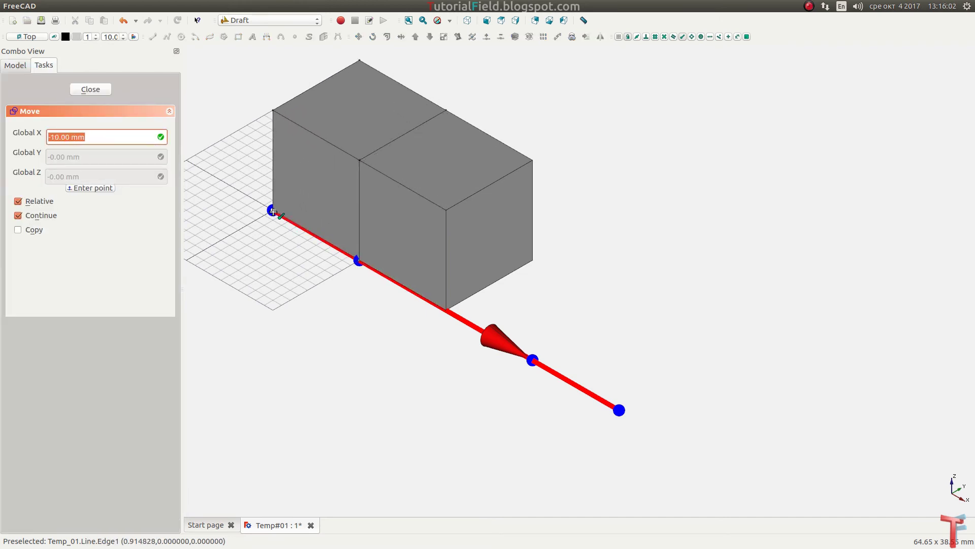
pyautogui.click(273, 210)
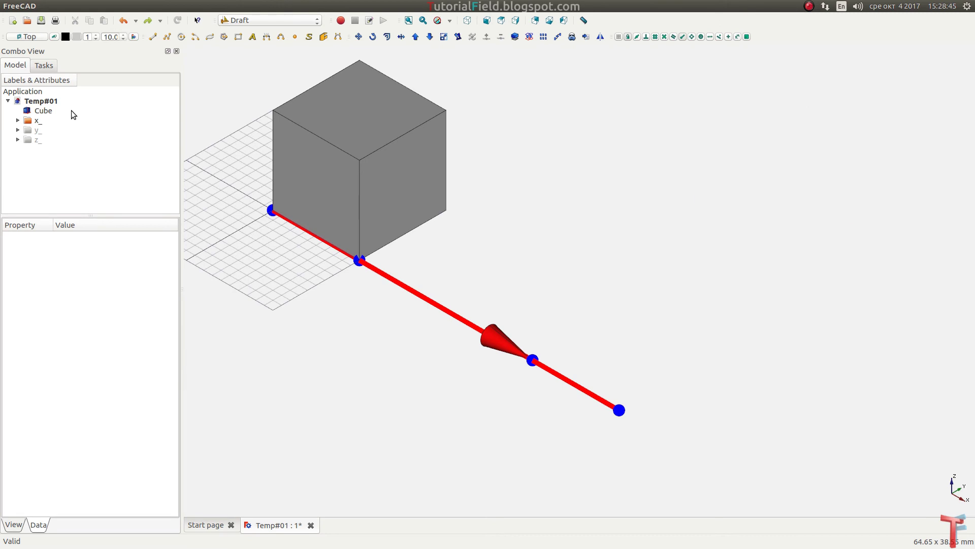
# Move the cube to the first marked point, then to 30 mm, and undo back to X 10 mm
pyautogui.click(47, 110)
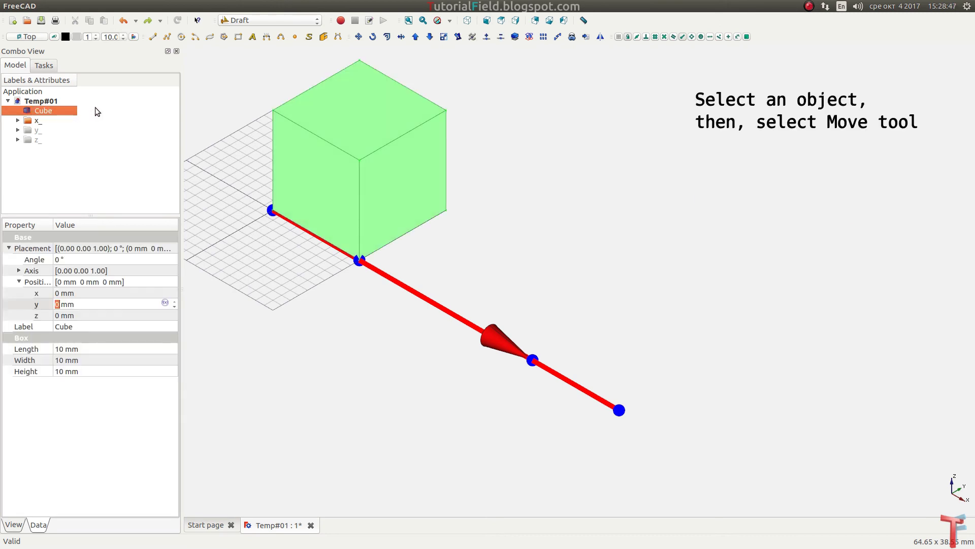
pyautogui.click(360, 37)
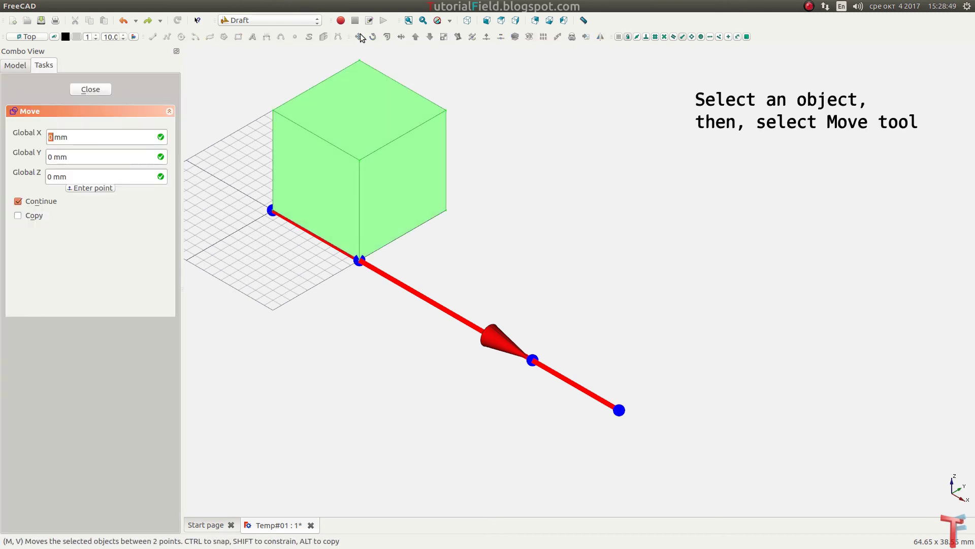
pyautogui.click(273, 211)
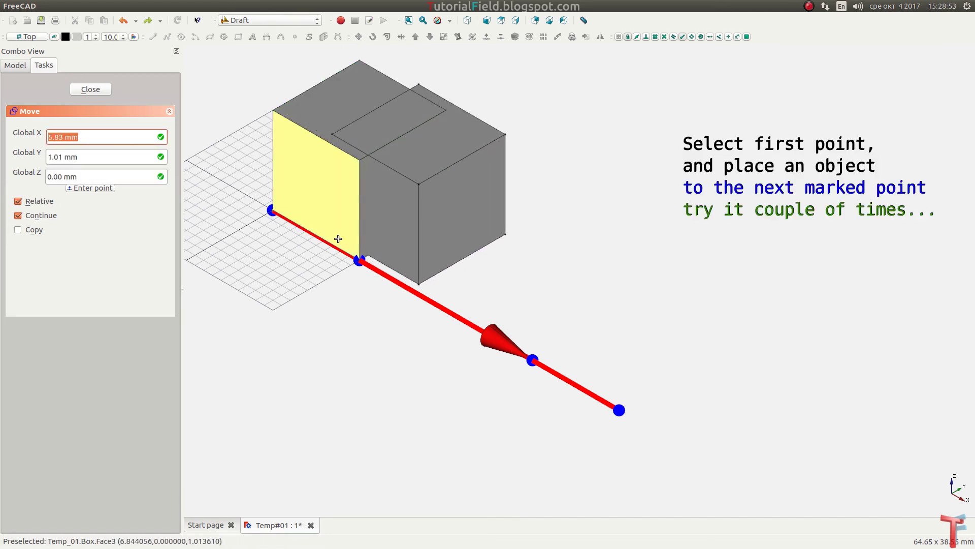
pyautogui.click(358, 261)
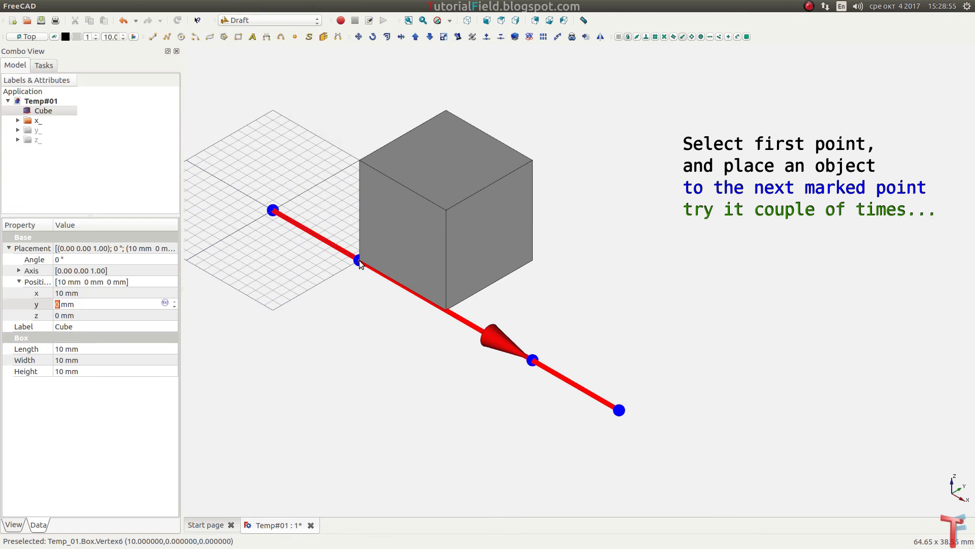
pyautogui.click(404, 234)
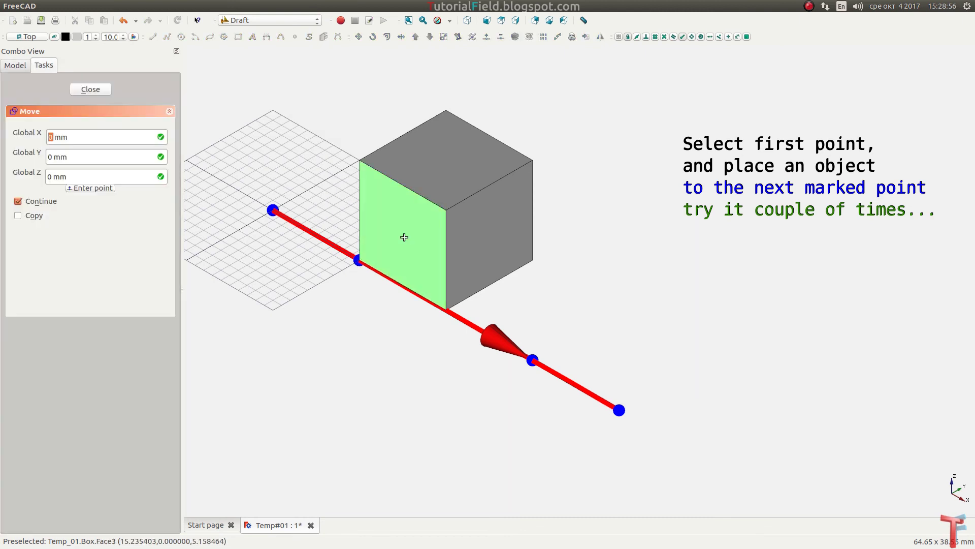
pyautogui.click(359, 261)
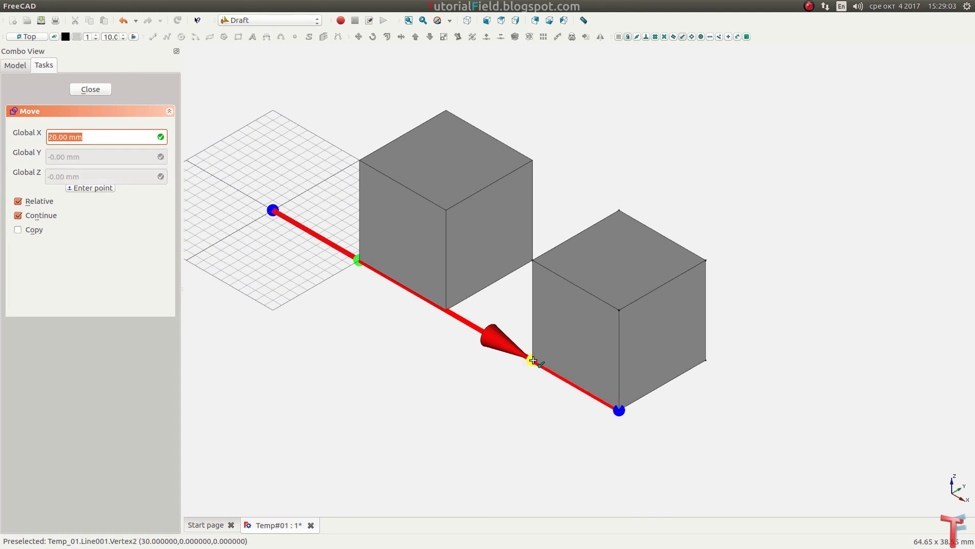
pyautogui.click(532, 360)
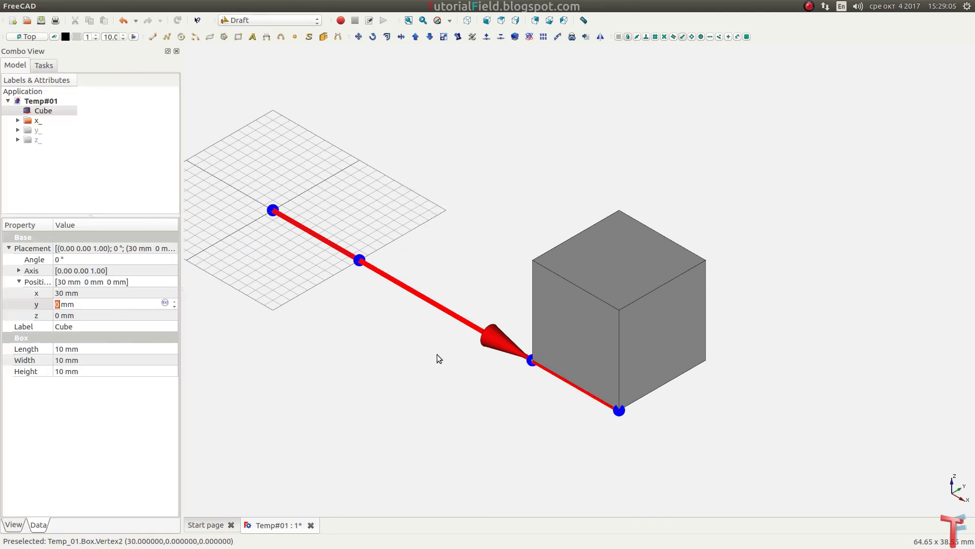
pyautogui.click(123, 21)
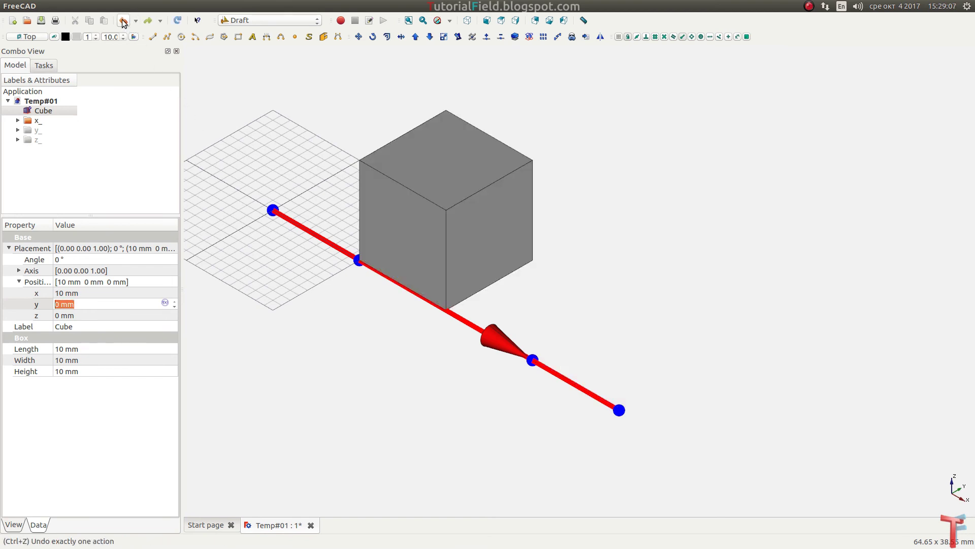
# With Copy checked, place a copy of Cube at the first marked point as Cube001
pyautogui.click(51, 111)
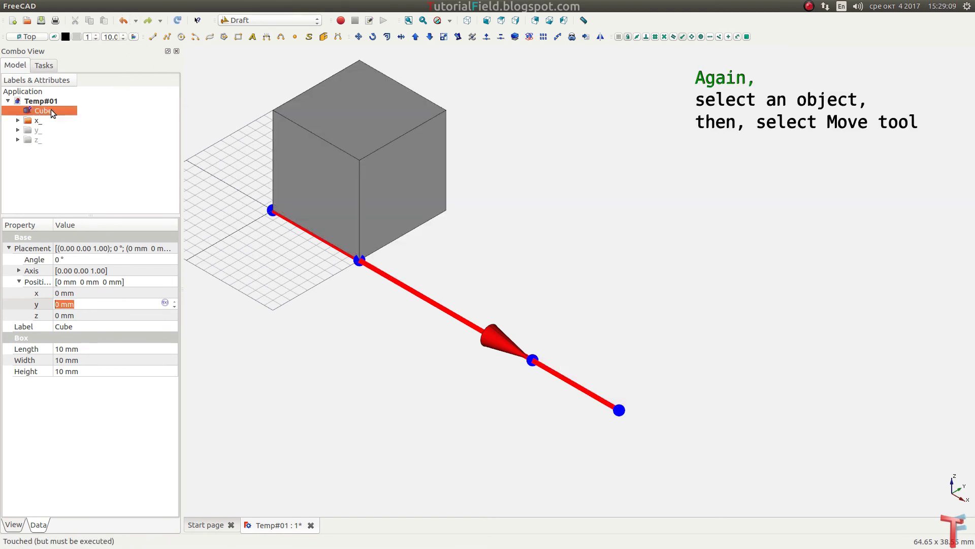
pyautogui.click(358, 37)
pyautogui.click(17, 216)
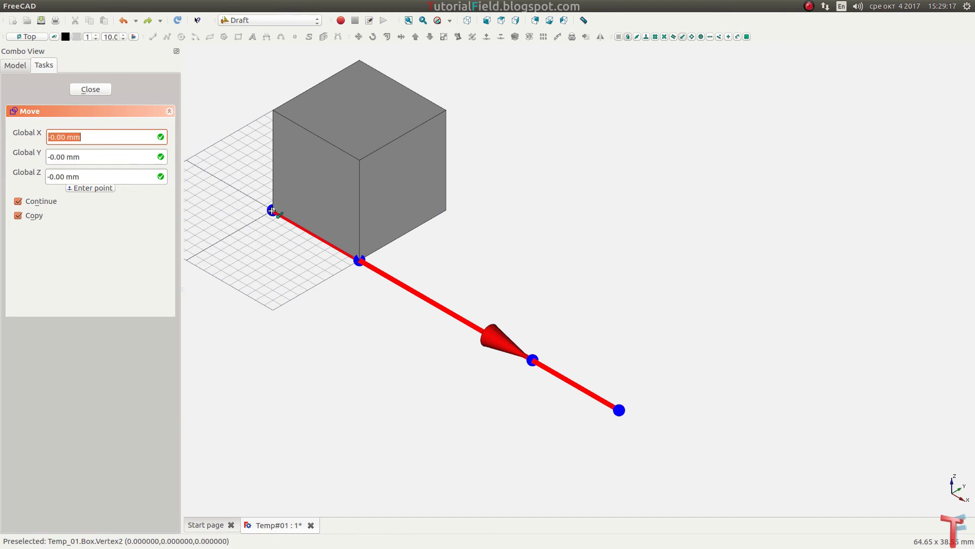
pyautogui.click(273, 210)
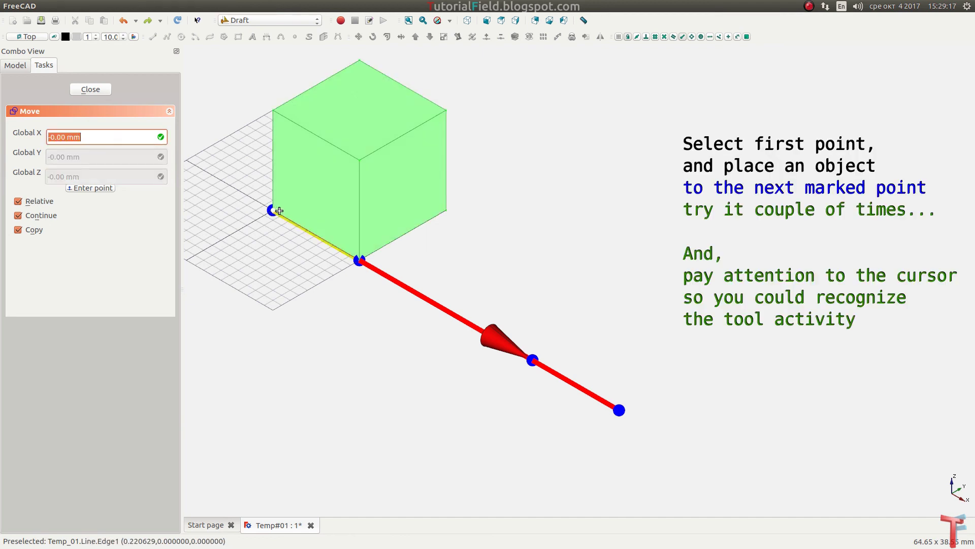
pyautogui.click(360, 260)
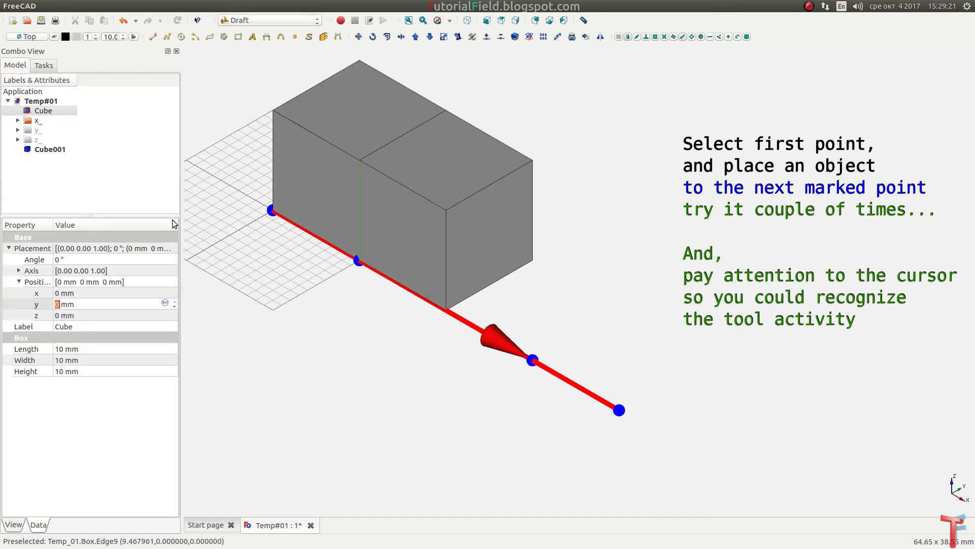
# Copy Cube001 further along the line using MV, then undo the extra copies
pyautogui.click(59, 153)
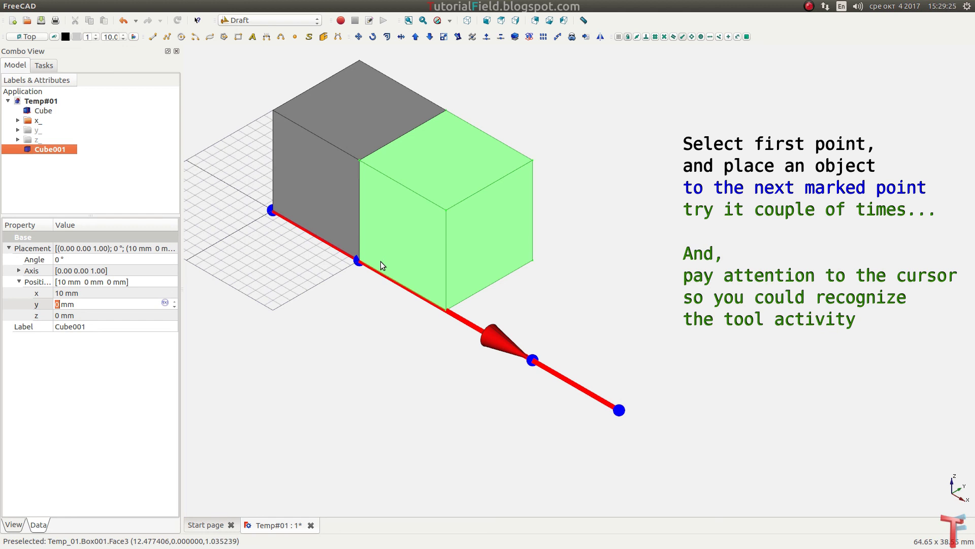
pyautogui.press('m')
pyautogui.press('v')
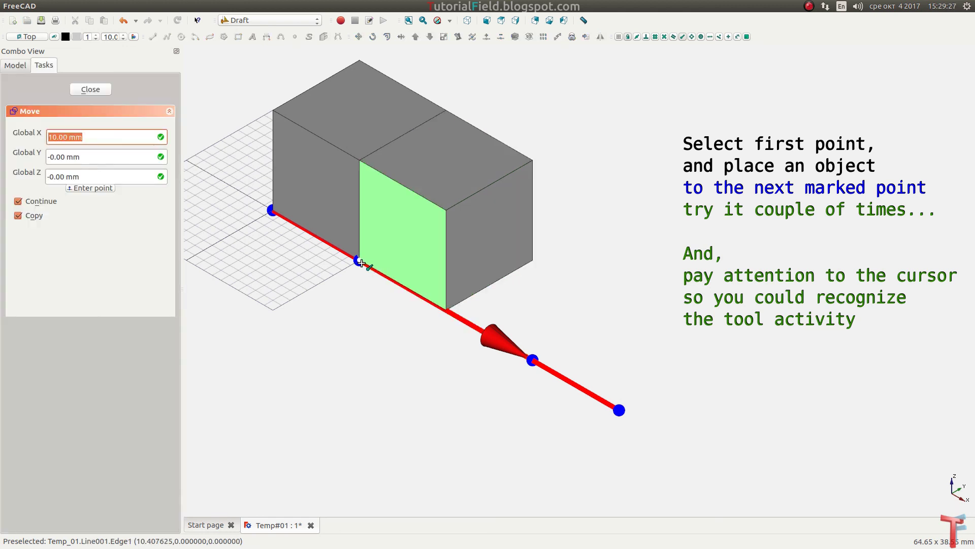
pyautogui.click(359, 262)
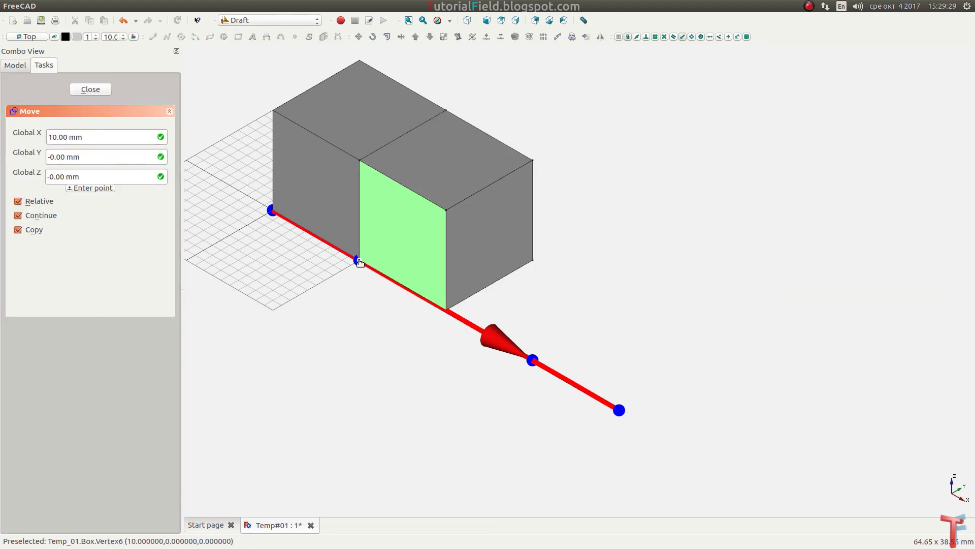
pyautogui.click(446, 308)
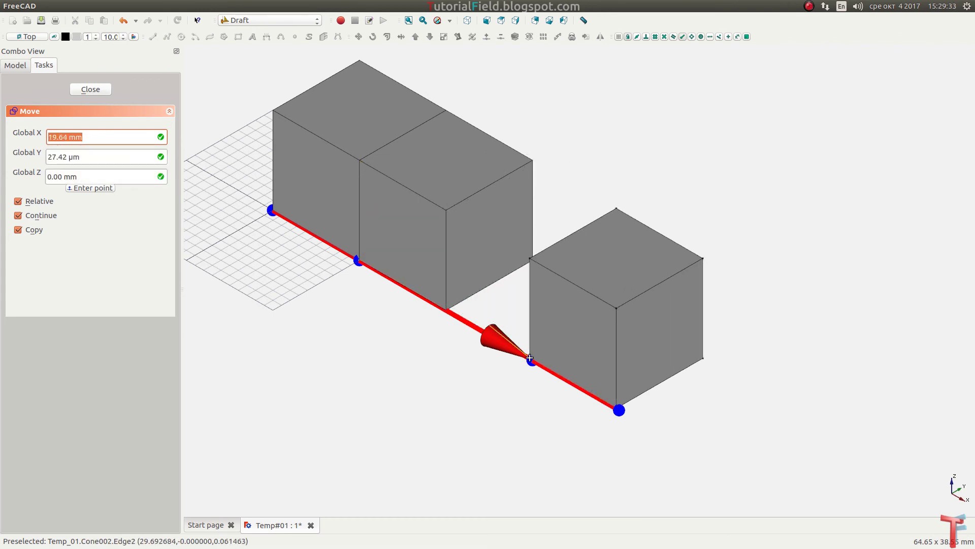
pyautogui.press('Escape')
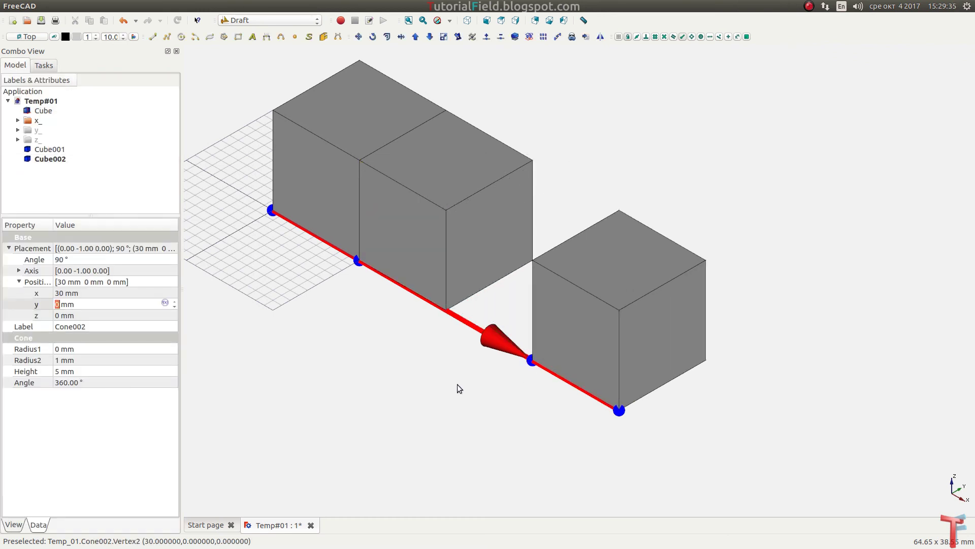
pyautogui.click(124, 20)
# Start another copying move of the original Cube from the line's start corner
pyautogui.click(50, 111)
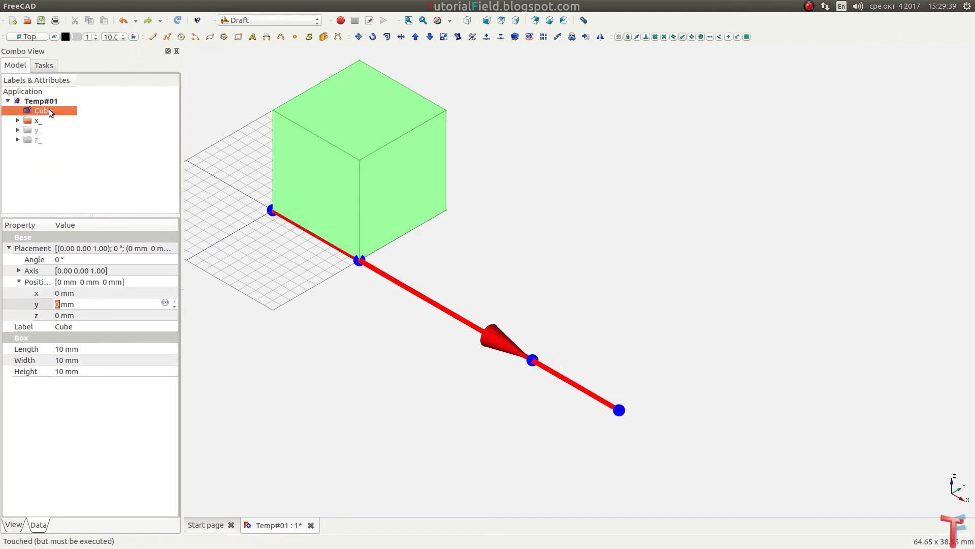
pyautogui.click(358, 36)
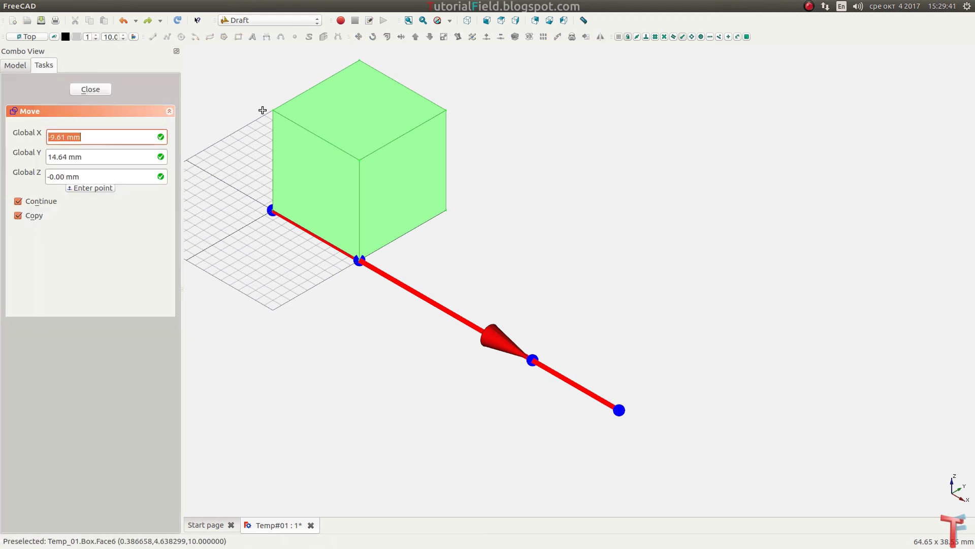
pyautogui.click(273, 209)
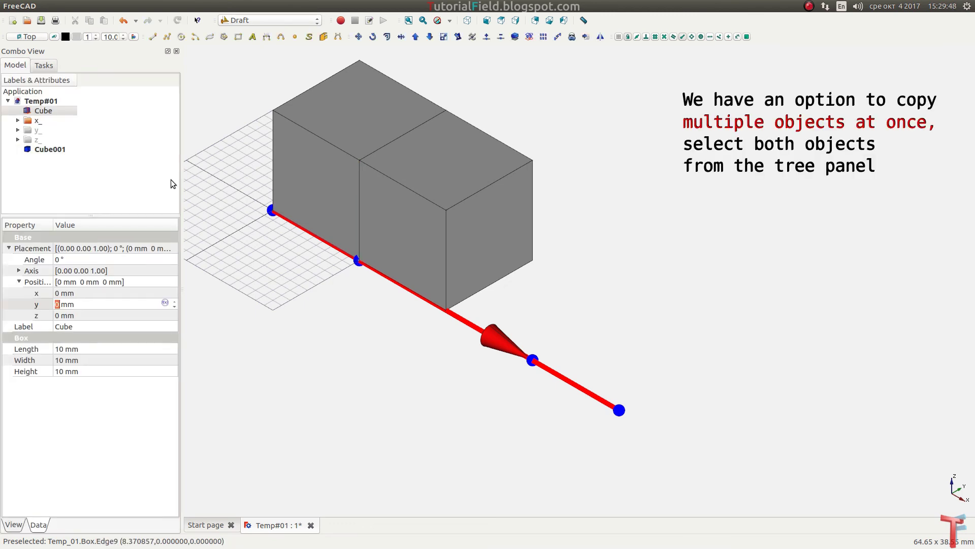
pyautogui.click(41, 111)
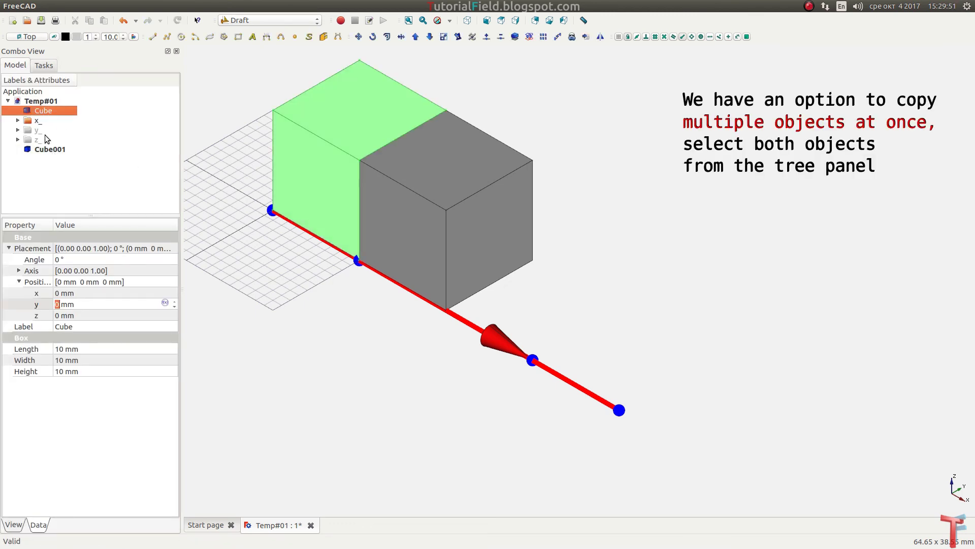
# Select Cube and Cube001 together and copy both to the second marked point, adding Cube002 and Cube003
pyautogui.keyDown('ctrl'); pyautogui.click(50, 151); pyautogui.keyUp('ctrl')
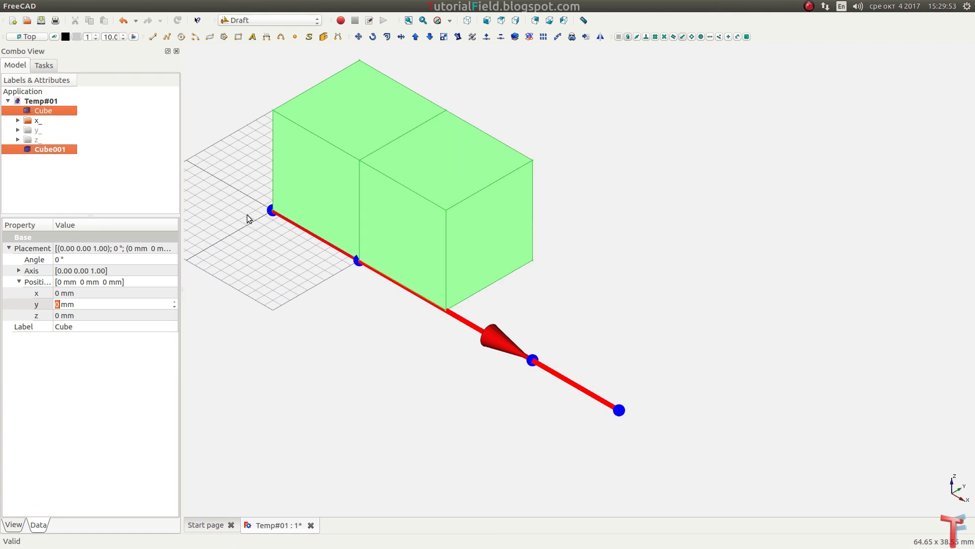
pyautogui.click(285, 203)
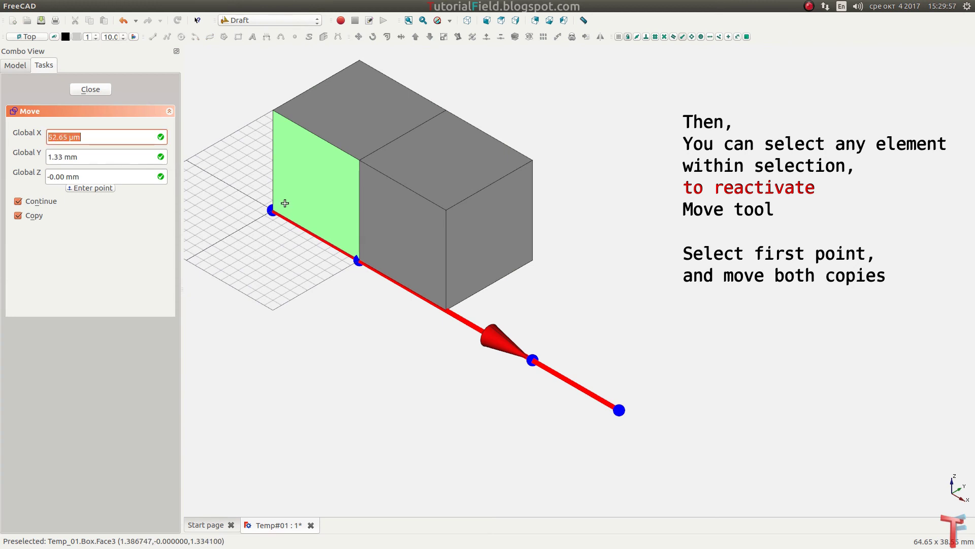
pyautogui.click(281, 208)
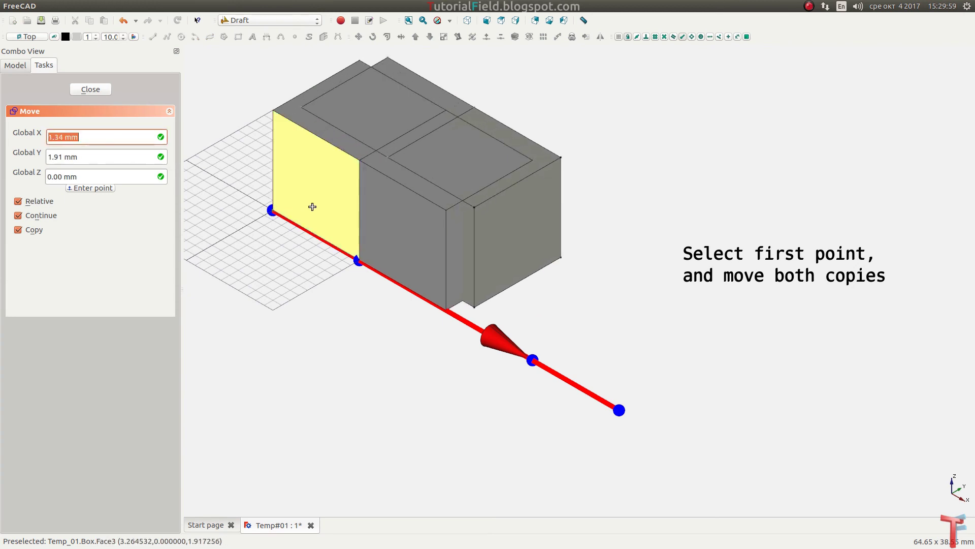
pyautogui.click(446, 309)
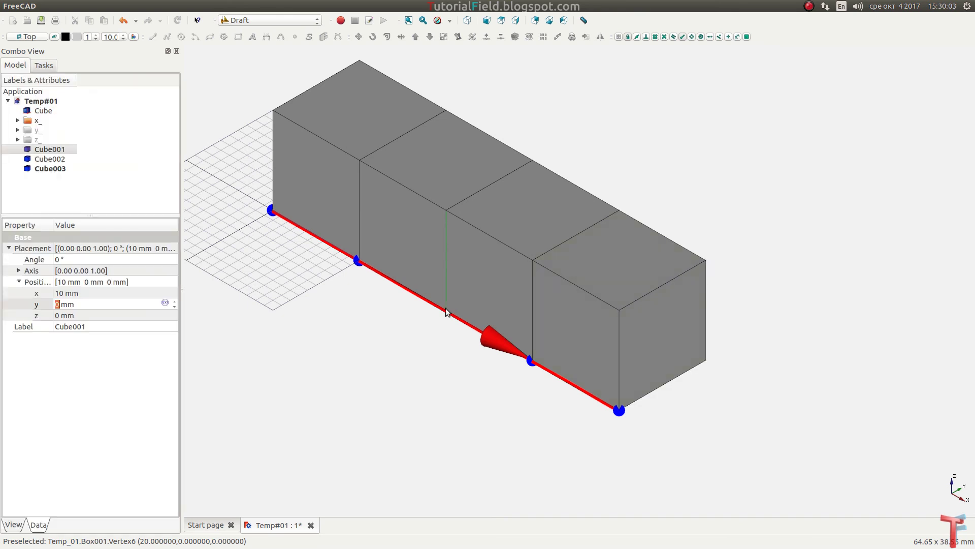